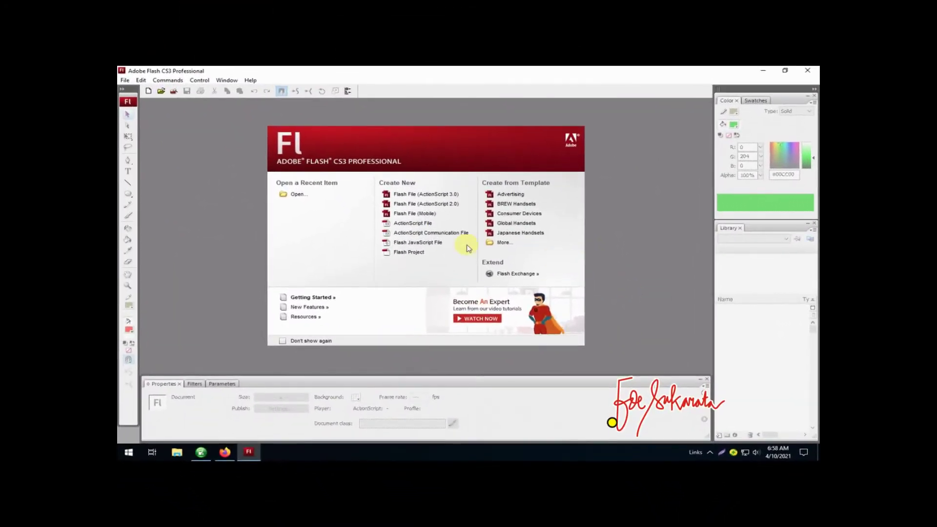
Step: Create a Flash File (ActionScript 2.0) and draw a red circle about 70 px wide near the stage's upper-left corner
left_click(441, 203)
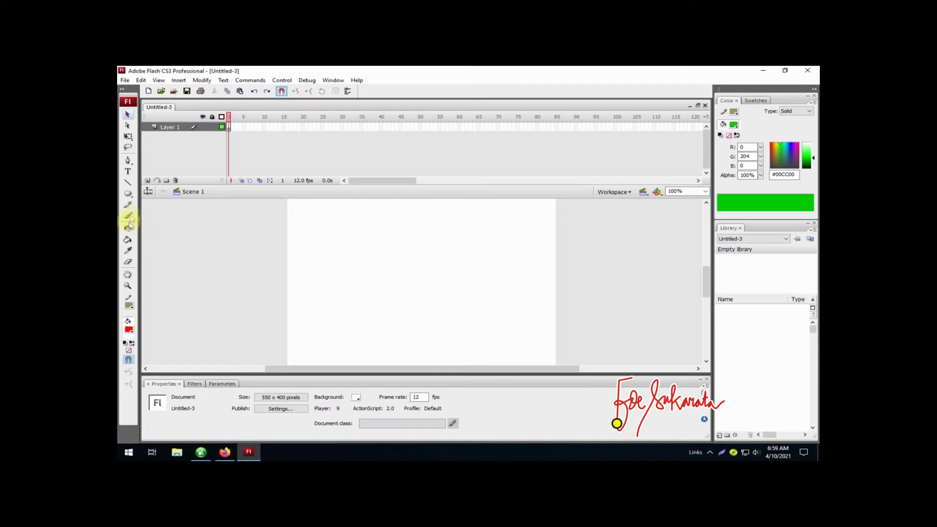
left_click(128, 195)
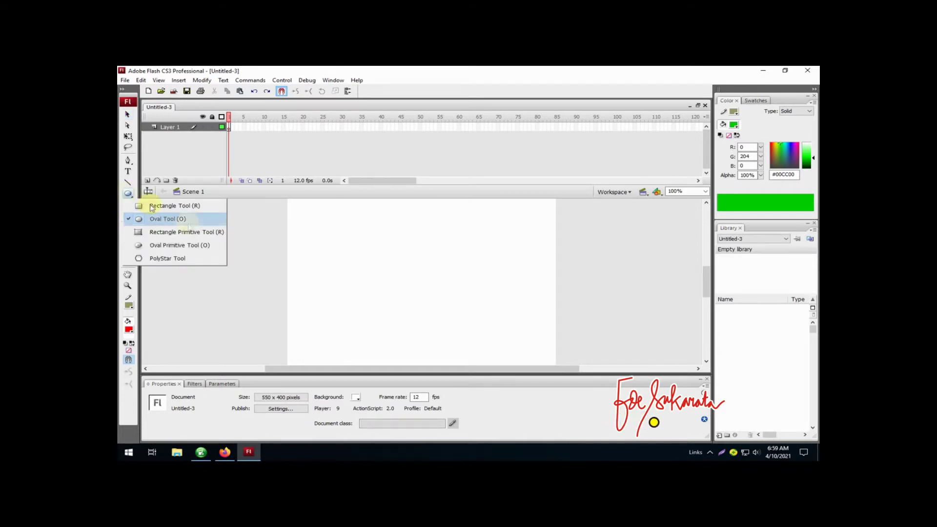
left_click(188, 224)
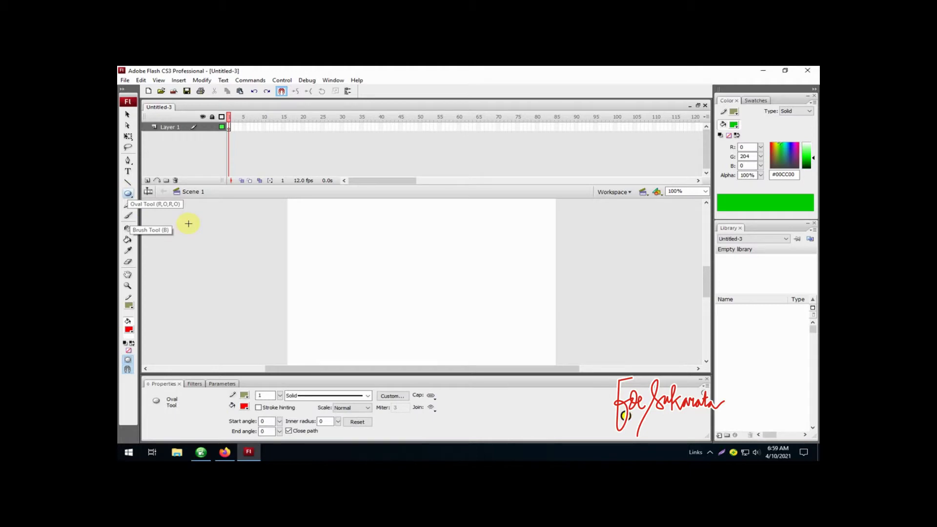
left_click(129, 362)
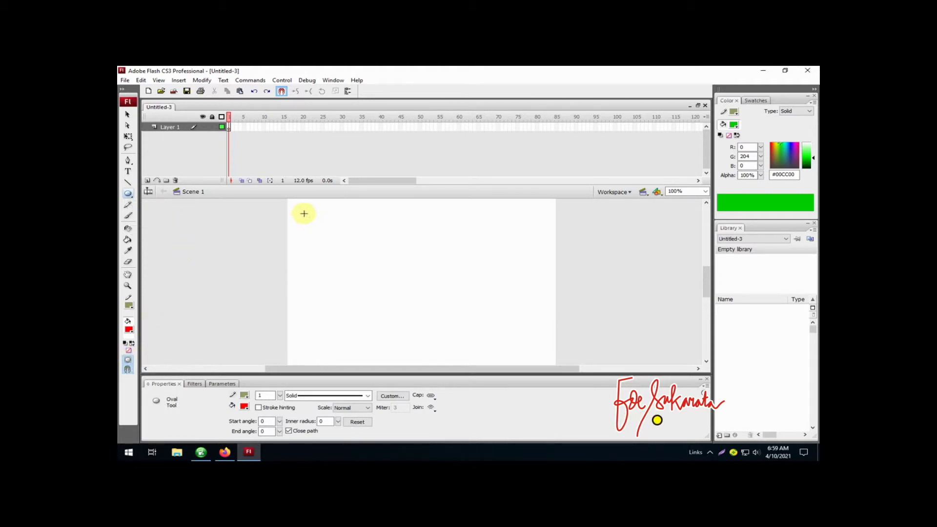
left_click_drag(304, 214, 339, 242)
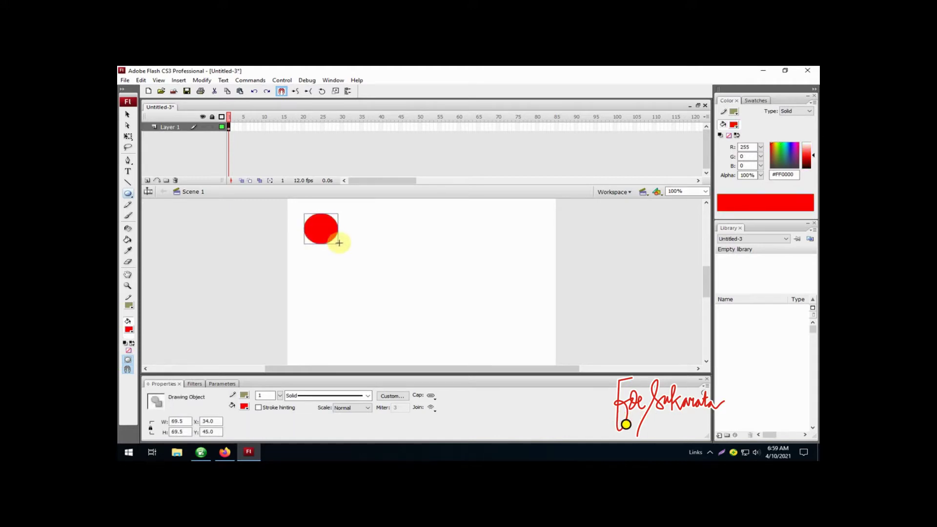
Step: Insert a keyframe at frame 60 of Layer 1
left_click(458, 128)
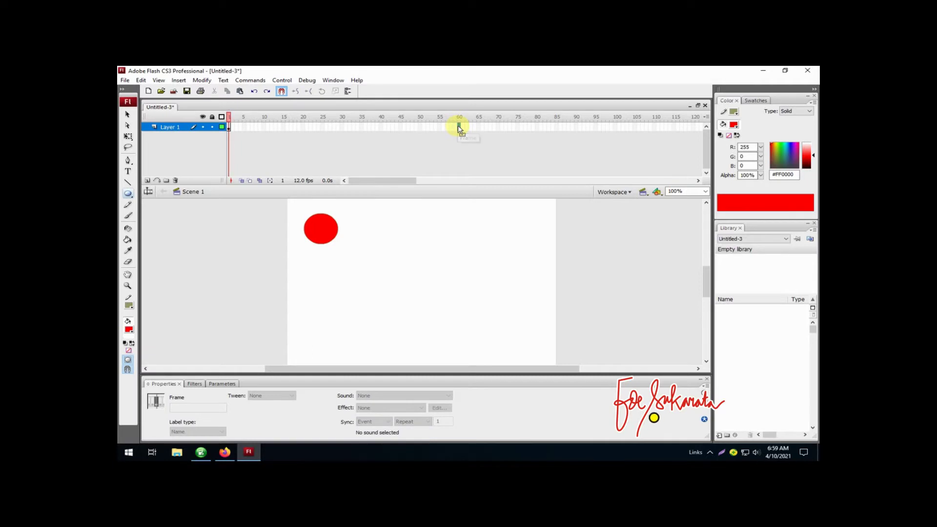
right_click(458, 128)
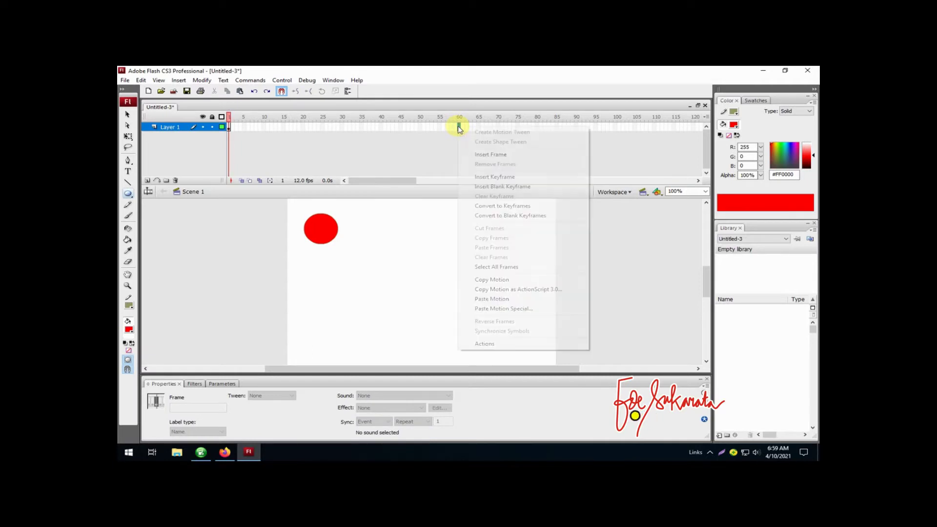
left_click(503, 178)
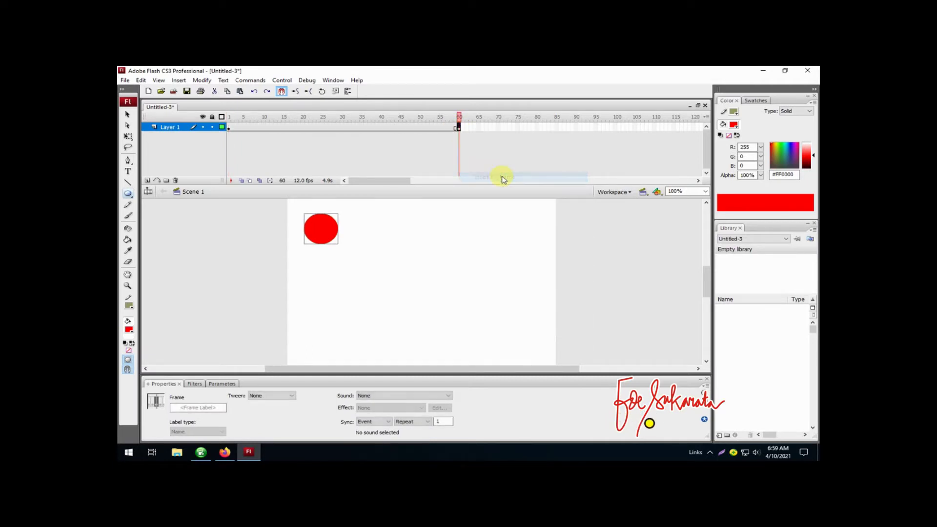
Step: Draw a rectangle about 181 by 147 px in the stage's lower-right area on frame 60 and fill it with yellow #FFFF00
left_click(128, 194)
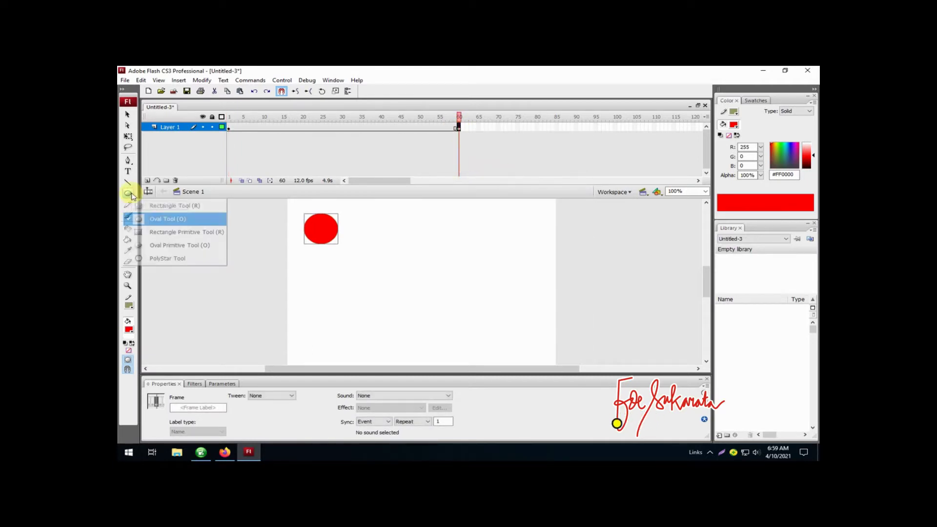
left_click(162, 206)
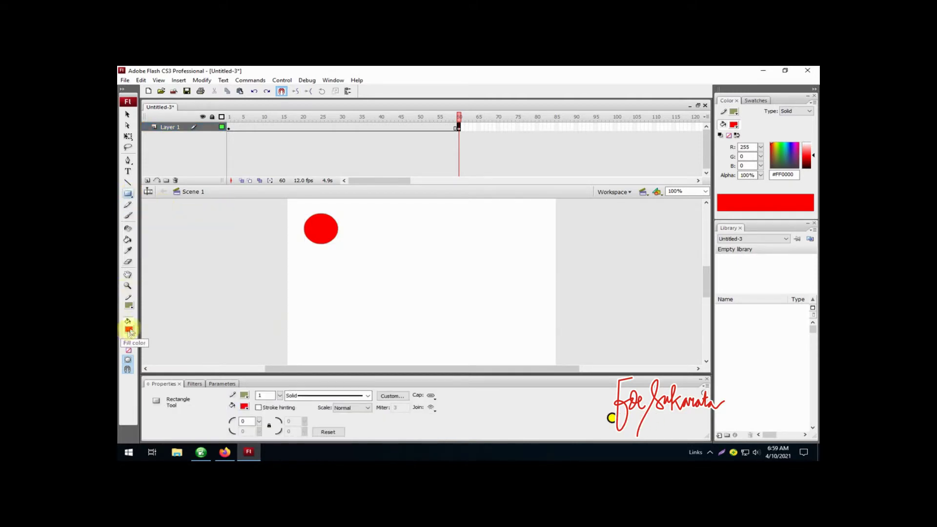
mouse_move(451, 288)
left_mouse_down()
mouse_move(510, 345)
mouse_move(540, 353)
left_mouse_up()
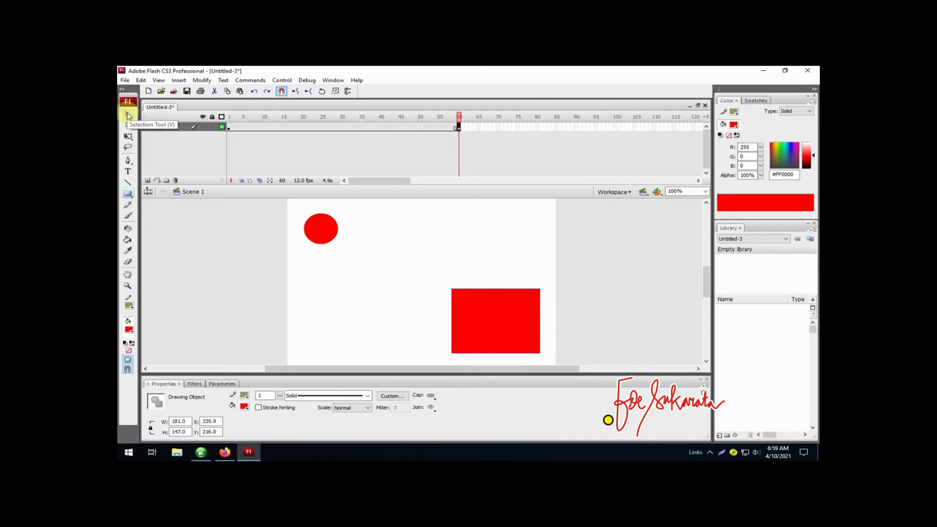
left_click(128, 115)
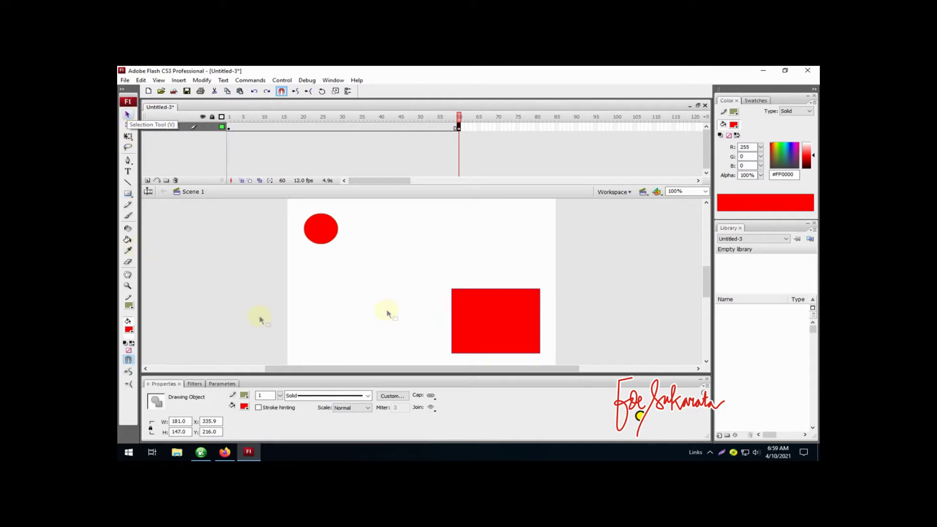
left_click(129, 330)
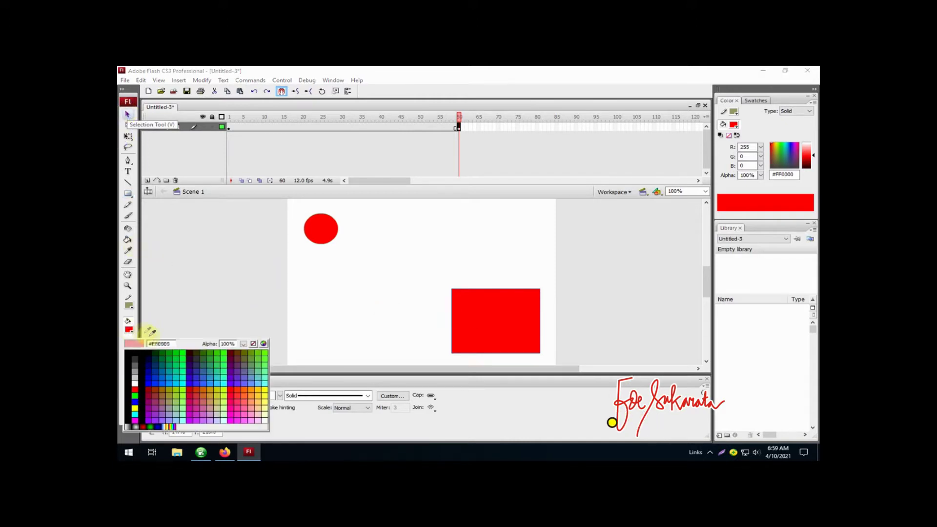
left_click(135, 408)
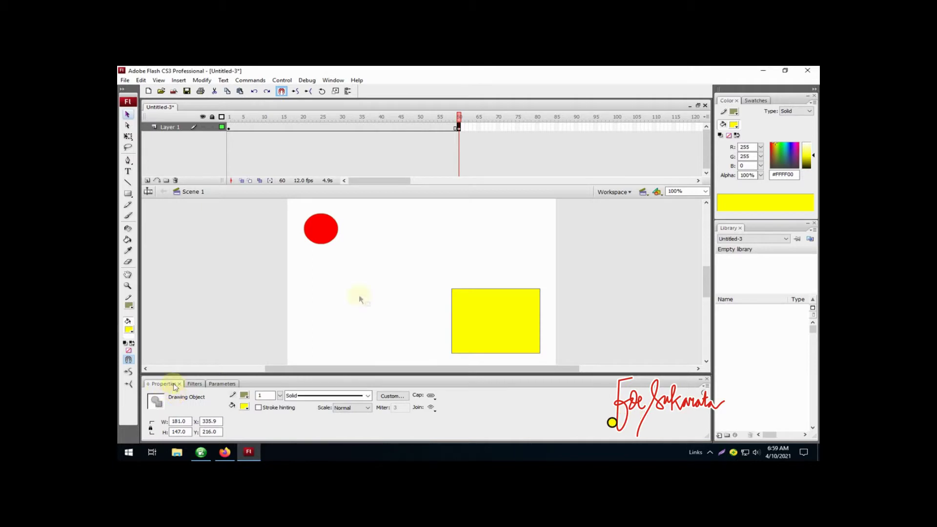
Step: Cut the red circle from frame 60 and compare that frame with an earlier one
left_click(413, 129)
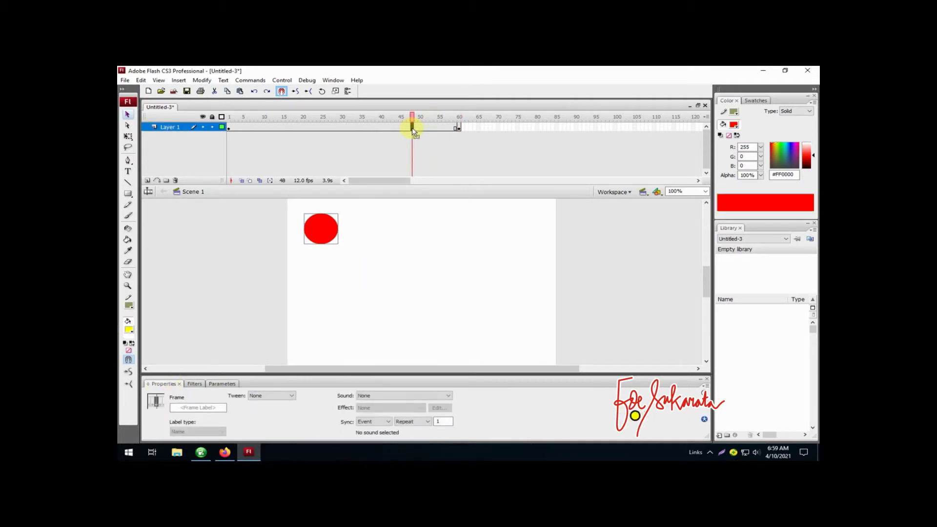
left_click(141, 80)
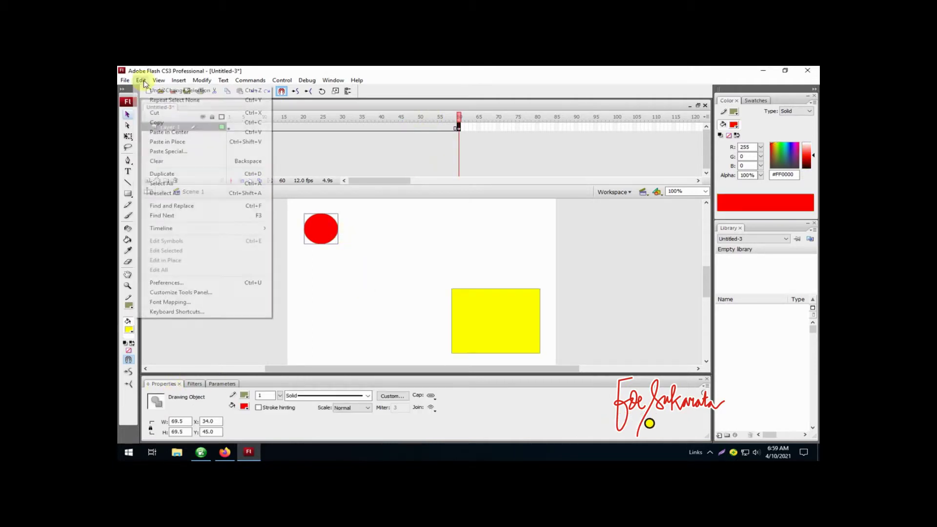
left_click(193, 117)
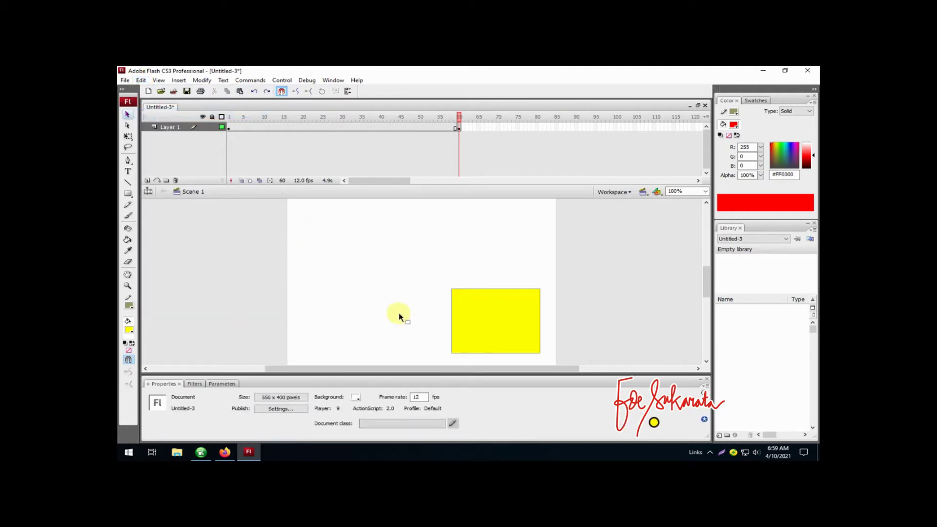
left_click(394, 128)
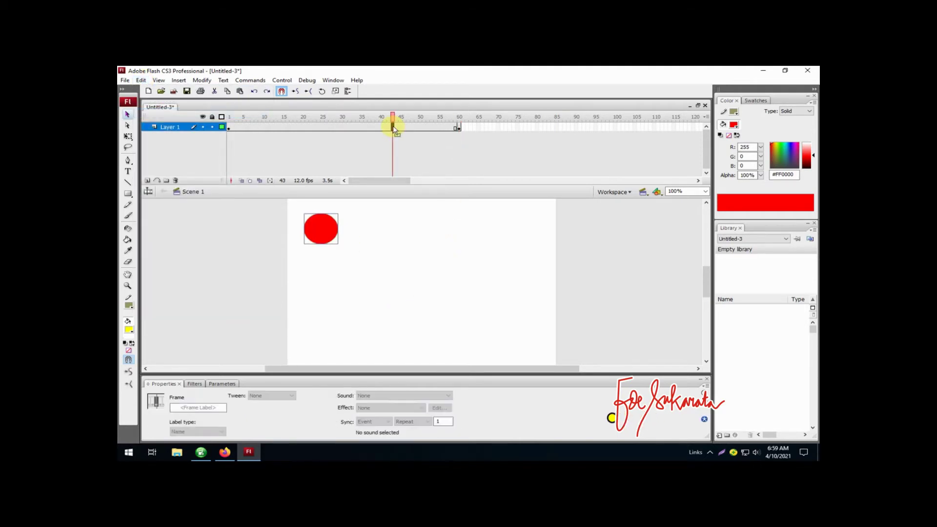
left_click(459, 128)
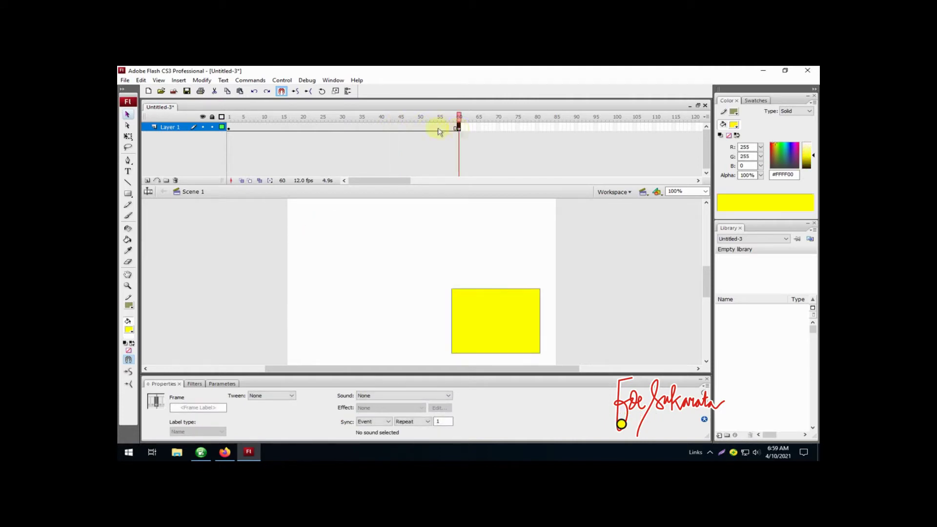
Step: Create a shape tween between frames 1 and 60 and scrub through the timeline to preview the morph
left_click(350, 128)
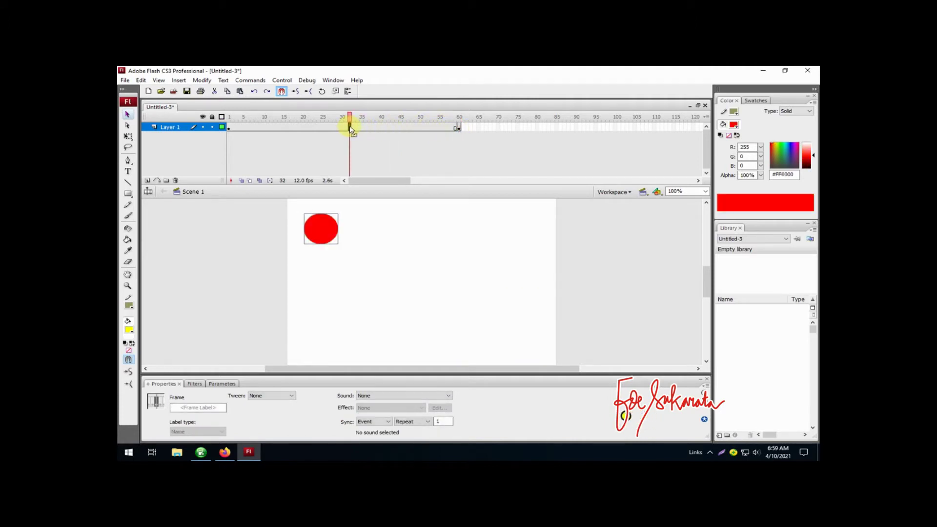
right_click(350, 129)
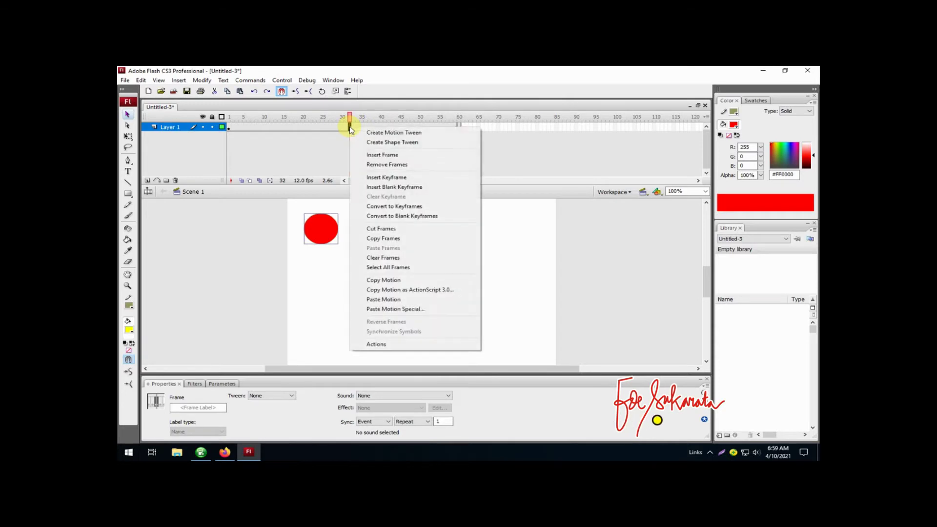
left_click(406, 143)
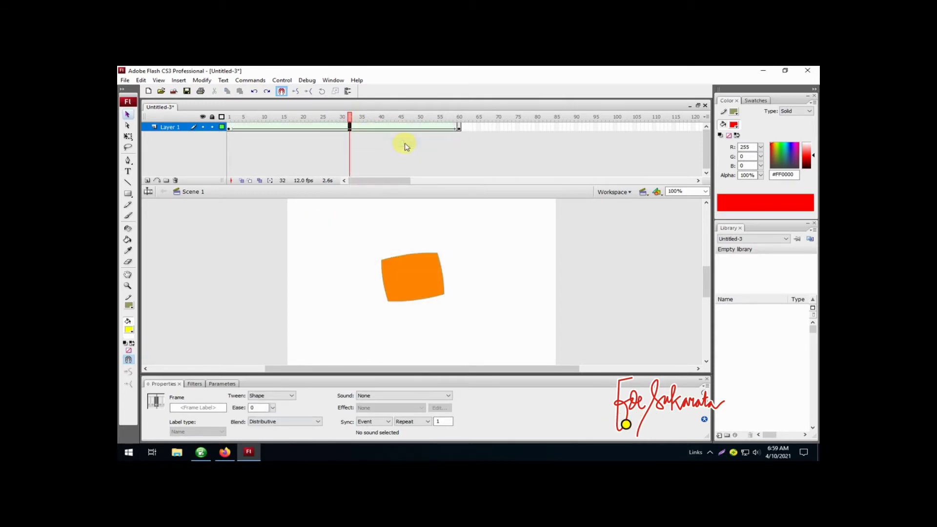
left_click_drag(350, 121, 461, 117)
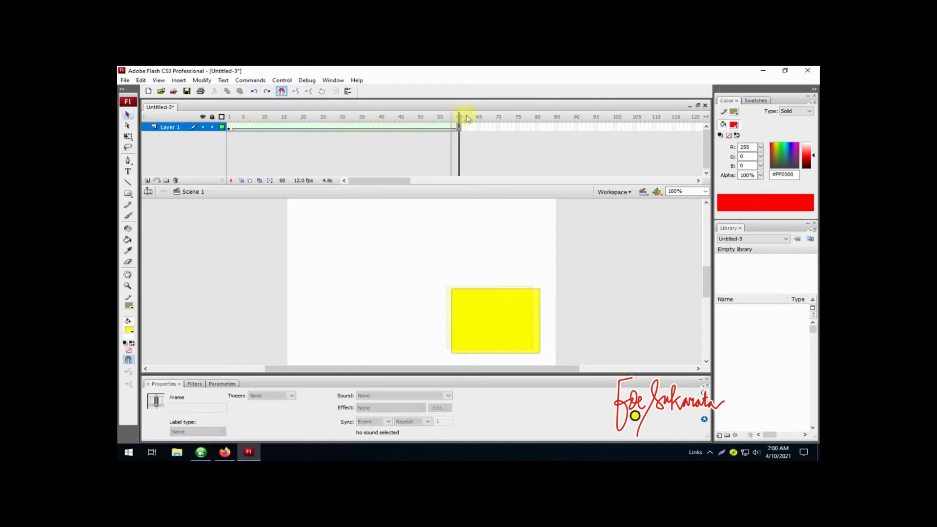
Step: Create another new Flash File (ActionScript 2.0) document
left_click(124, 81)
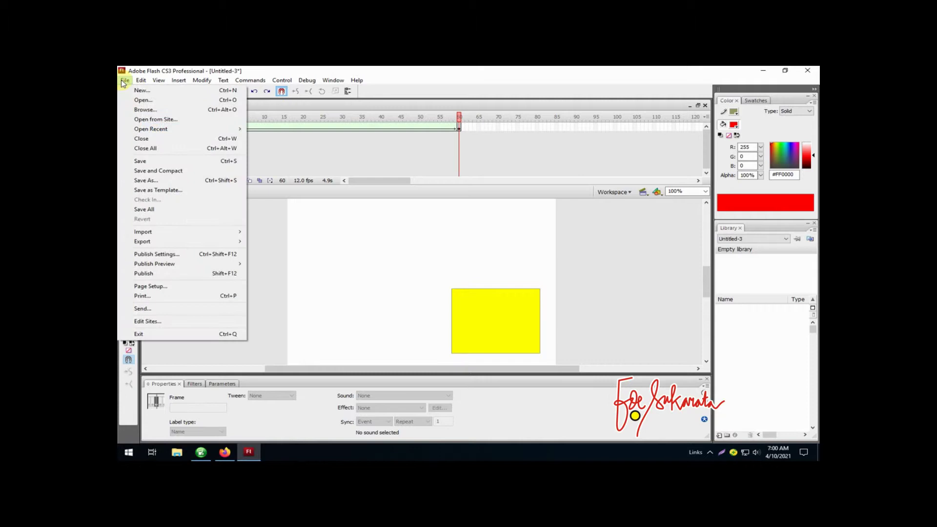
left_click(149, 90)
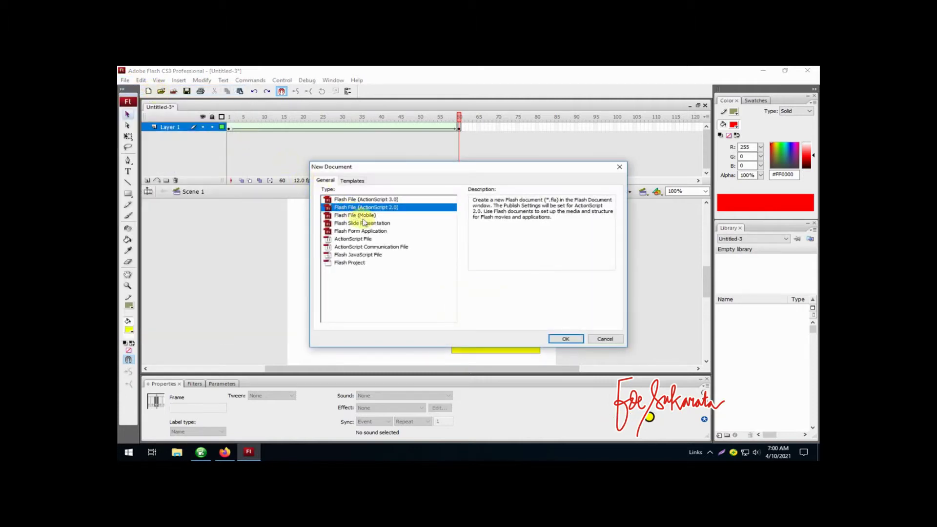
left_click(562, 339)
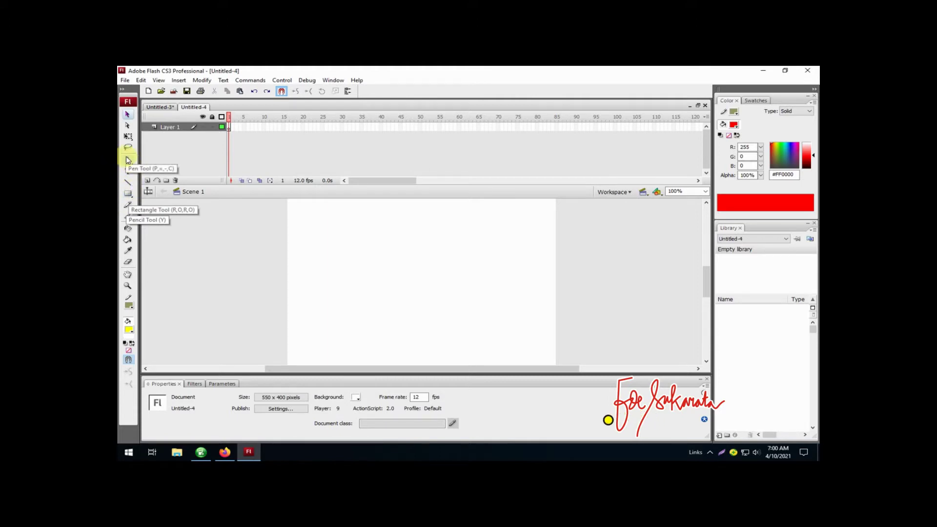
Step: Draw a closed human figure outline about 105 by 126 px with the Pen tool in the left part of the stage
left_click_drag(128, 160, 147, 172)
left_click(330, 268)
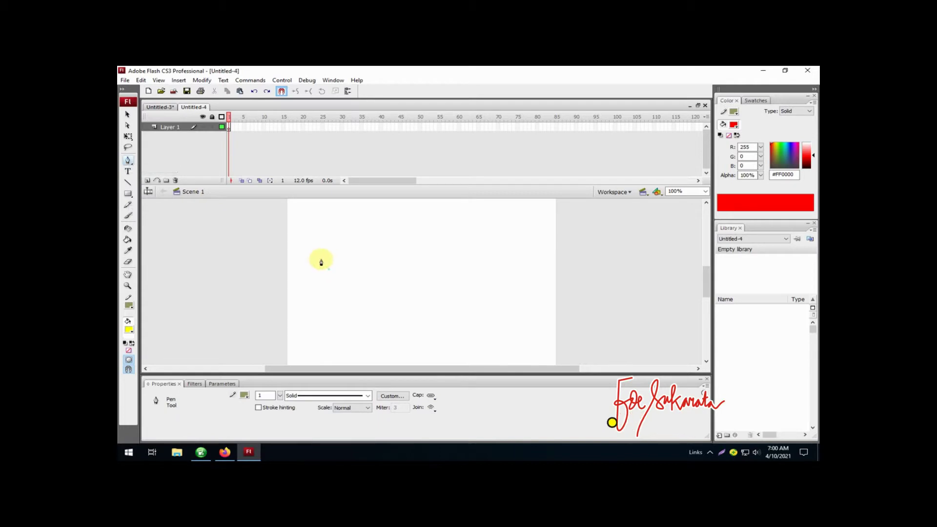
left_click(323, 263)
left_click(332, 251)
left_click(343, 262)
left_click(336, 270)
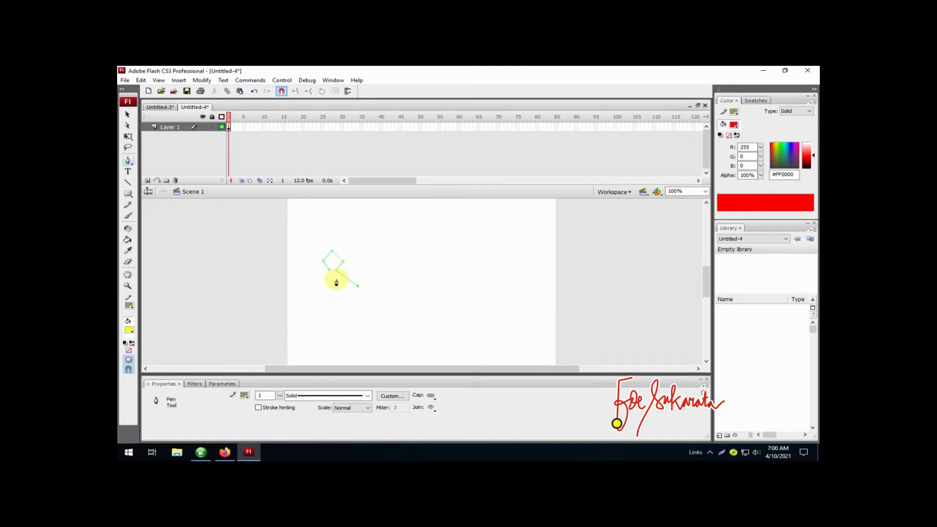
left_click(336, 279)
left_click(335, 287)
left_click(354, 307)
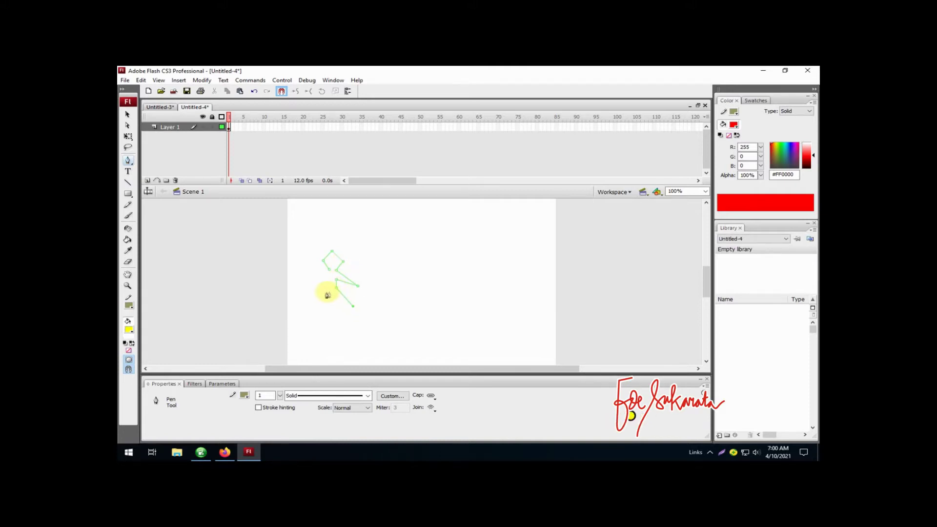
left_click(330, 294)
left_click(312, 303)
left_click(327, 279)
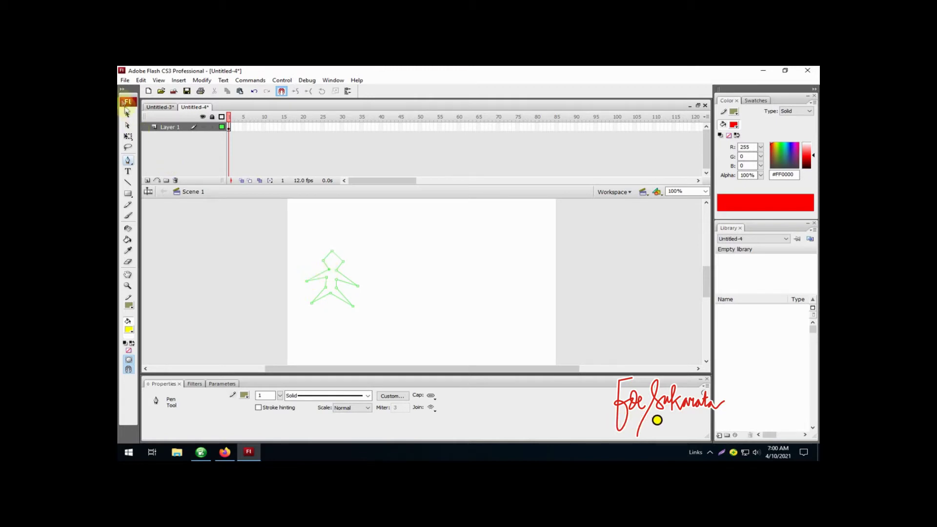
Step: Fill the human figure outline with bright green #00FF00 and deselect it
left_click(128, 114)
left_click(340, 266)
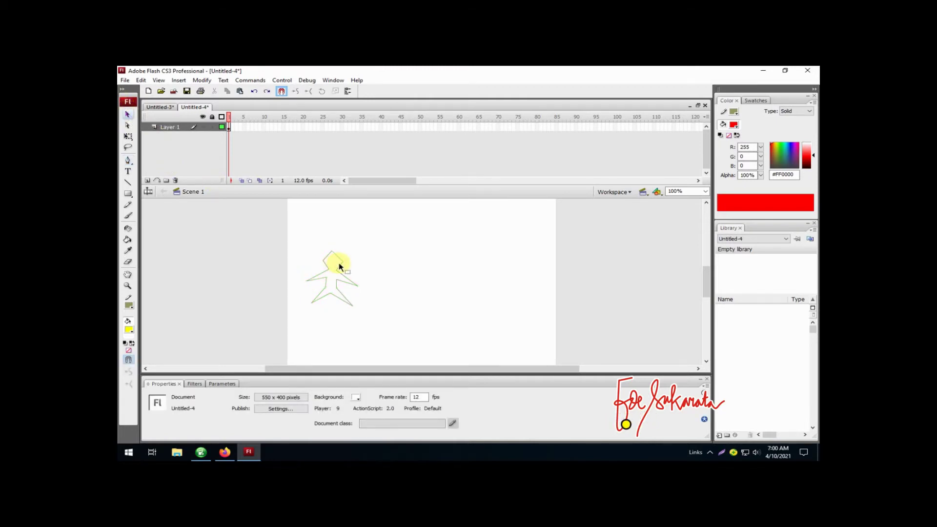
left_click(342, 261)
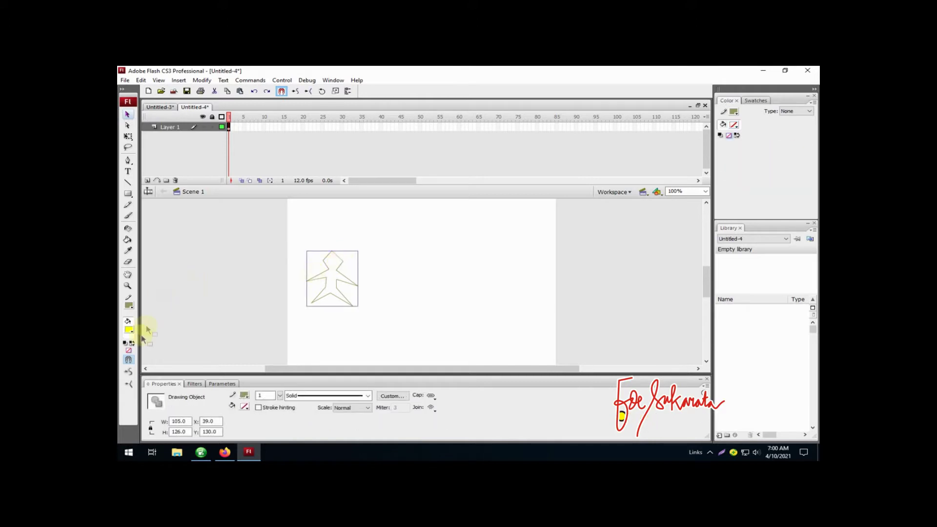
left_click(129, 330)
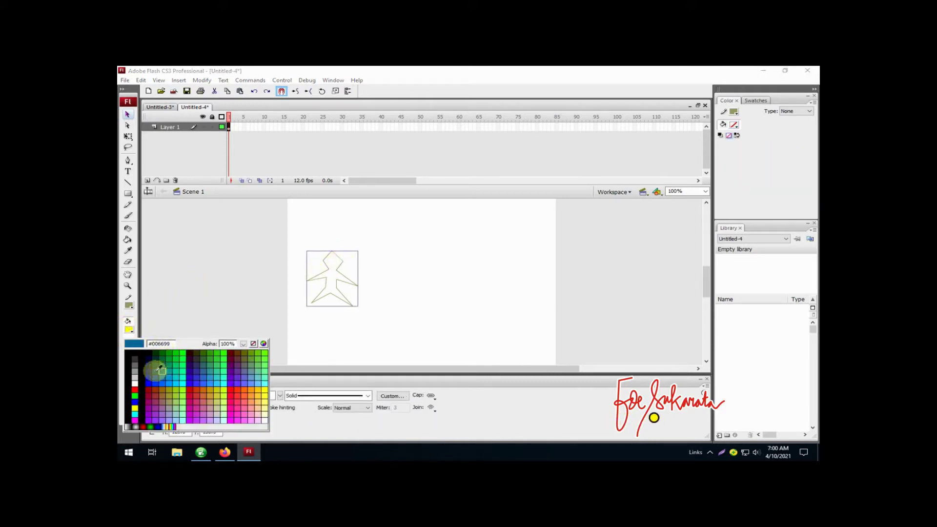
left_click(186, 356)
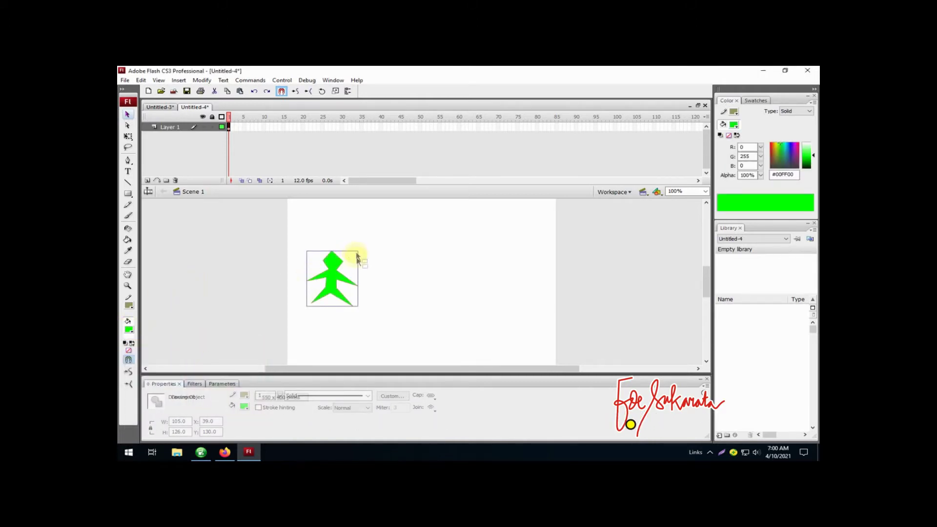
left_click(375, 273)
Step: Insert a keyframe at frame 60 of Layer 1 in the green figure document
left_click(459, 128)
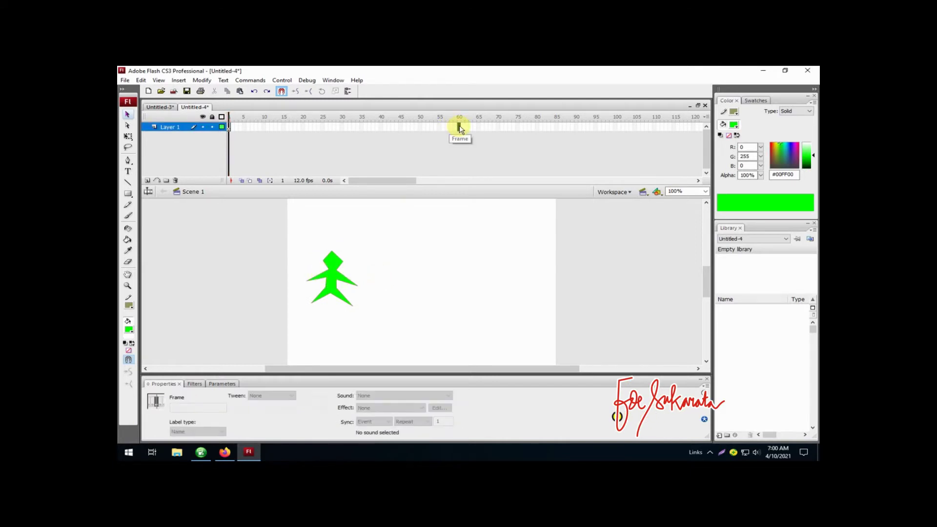
right_click(460, 127)
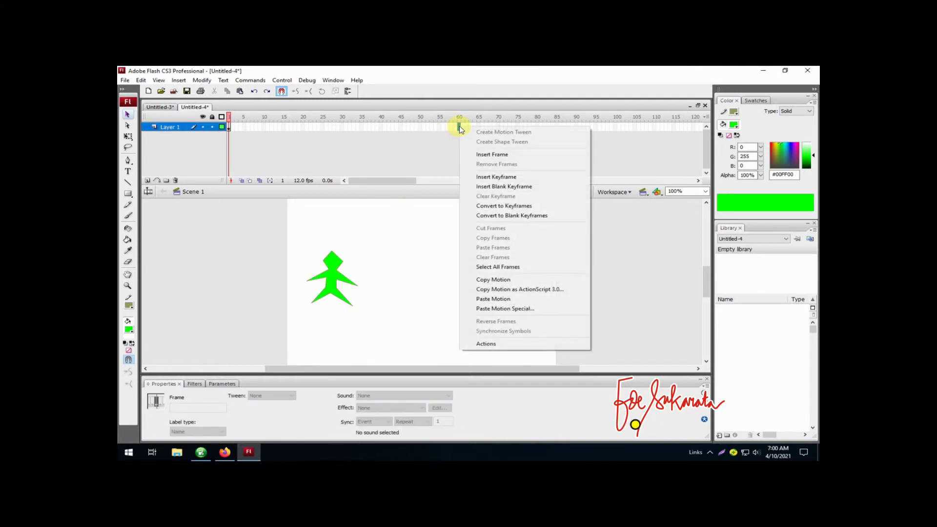
left_click(505, 177)
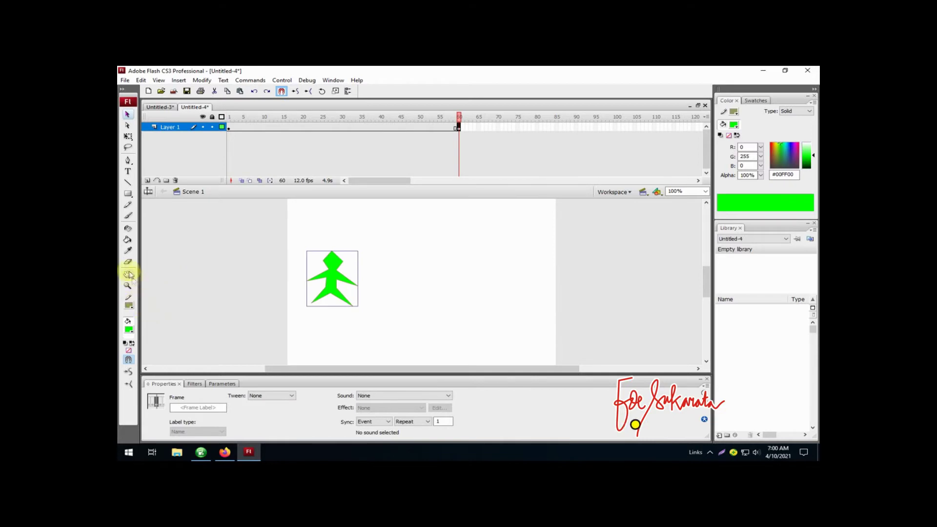
Step: Draw a closed car-shaped outline about 274 by 91 px with the Pen tool in the right part of the stage at frame 60
left_click(127, 160)
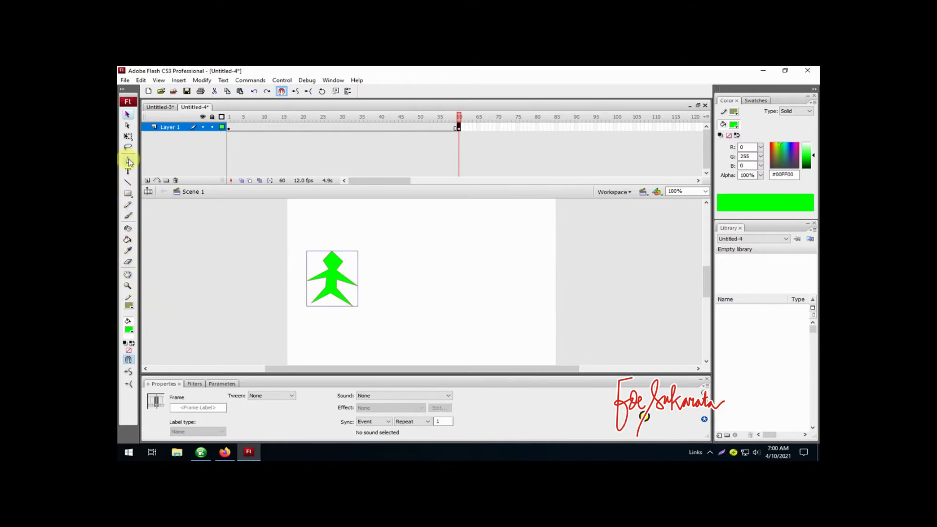
left_click(446, 279)
left_click(494, 279)
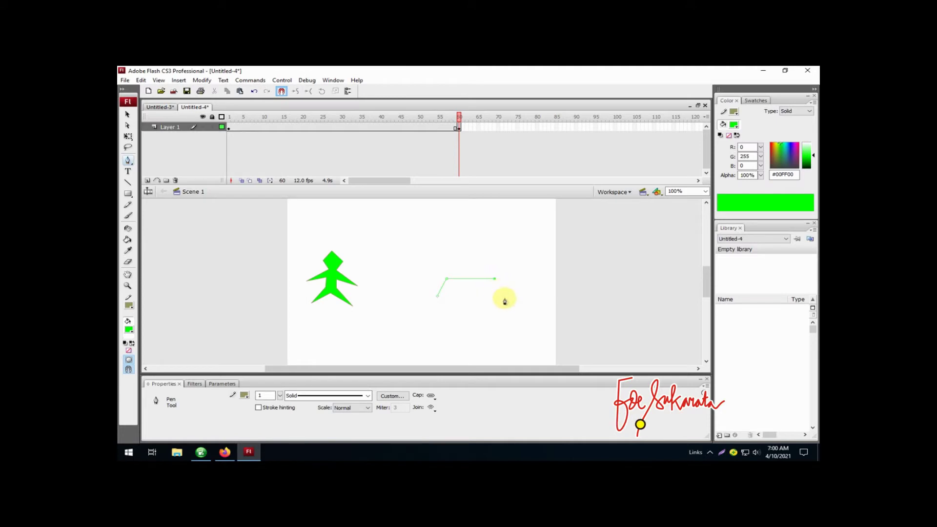
left_click(501, 298)
left_click(529, 297)
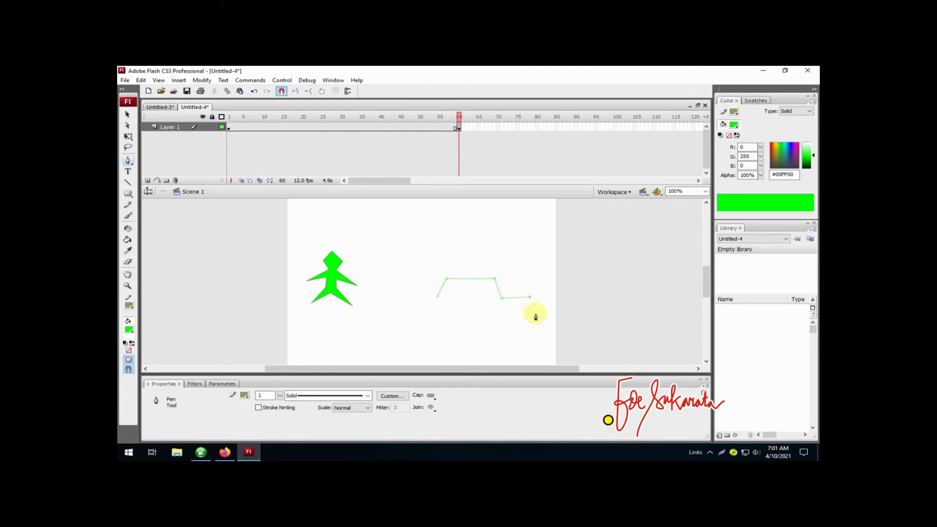
left_click(532, 316)
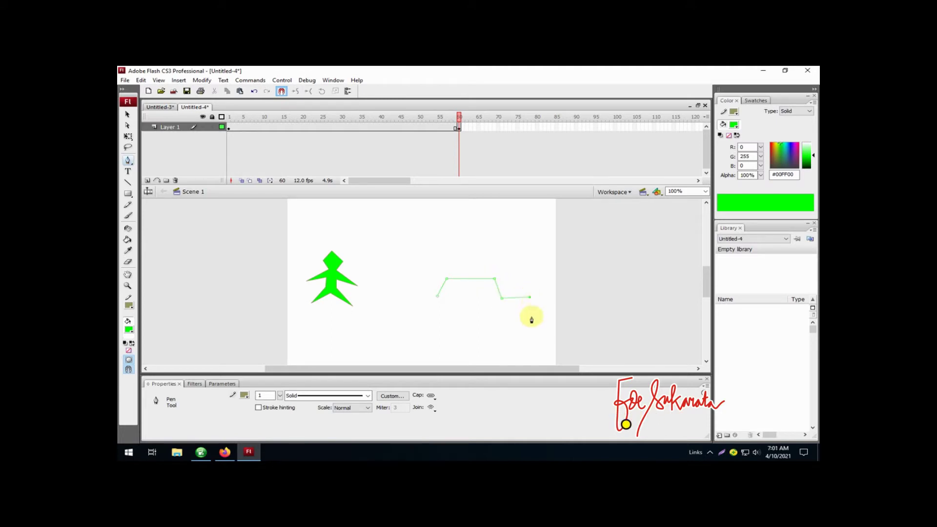
left_click(398, 318)
left_click(404, 296)
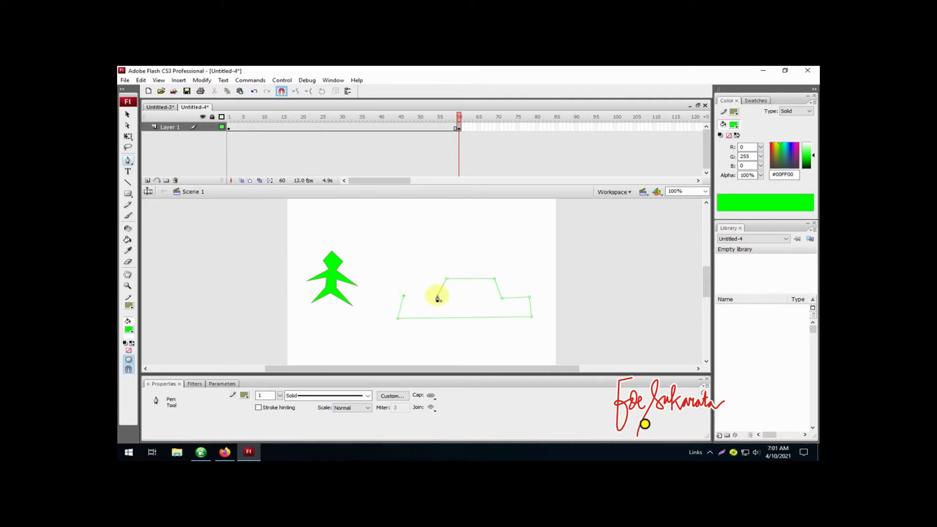
left_click(438, 296)
Step: Fill the car-shaped outline with red #FF0000 and deselect it
left_click(127, 114)
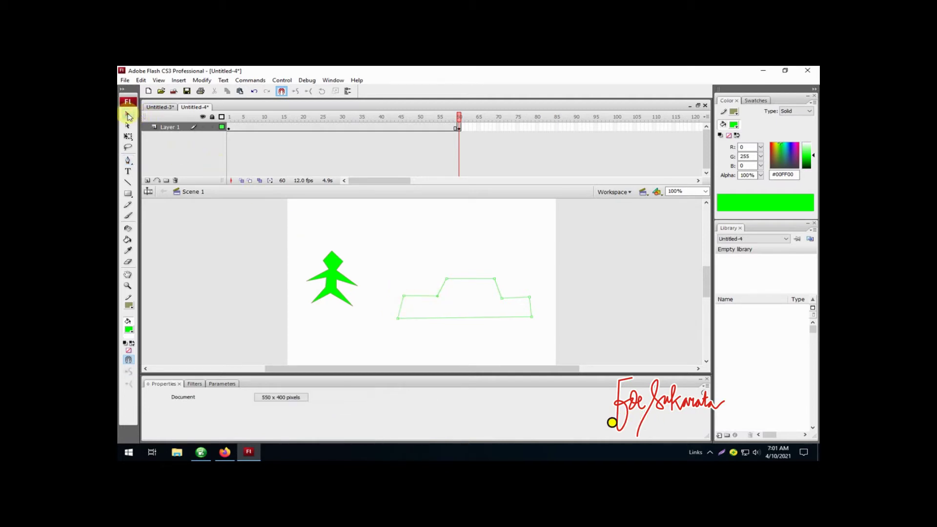
left_click(433, 296)
left_click(129, 329)
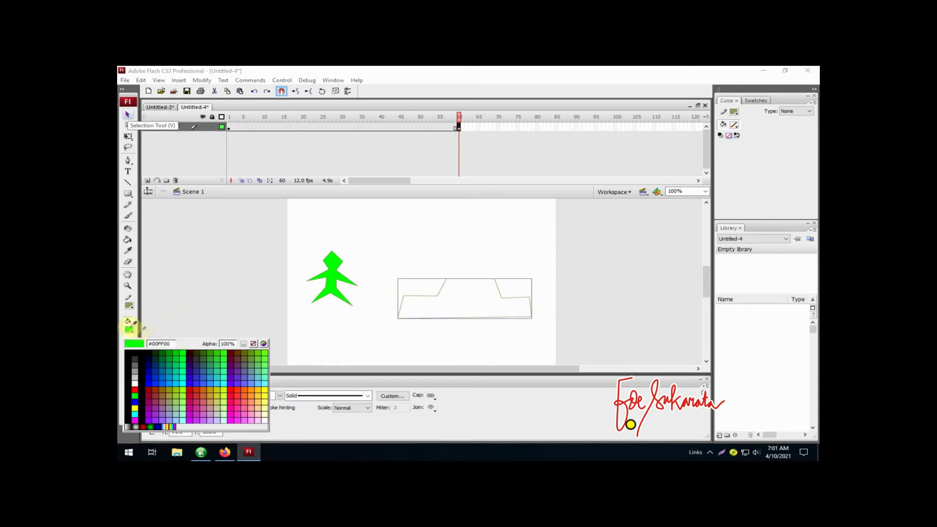
left_click(134, 389)
left_click(382, 334)
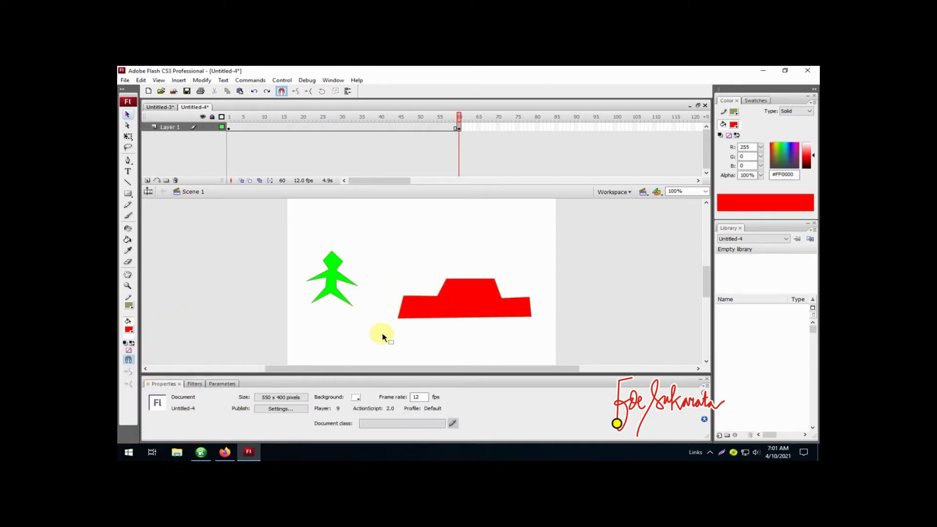
Step: Delete the green human figure from the frame 60 keyframe and compare that frame with an earlier one
left_click(438, 304)
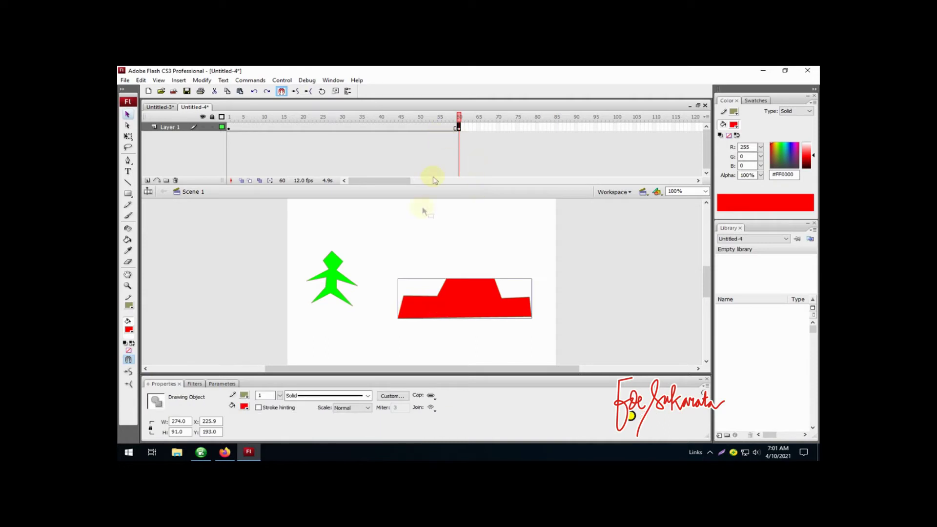
left_click(337, 276)
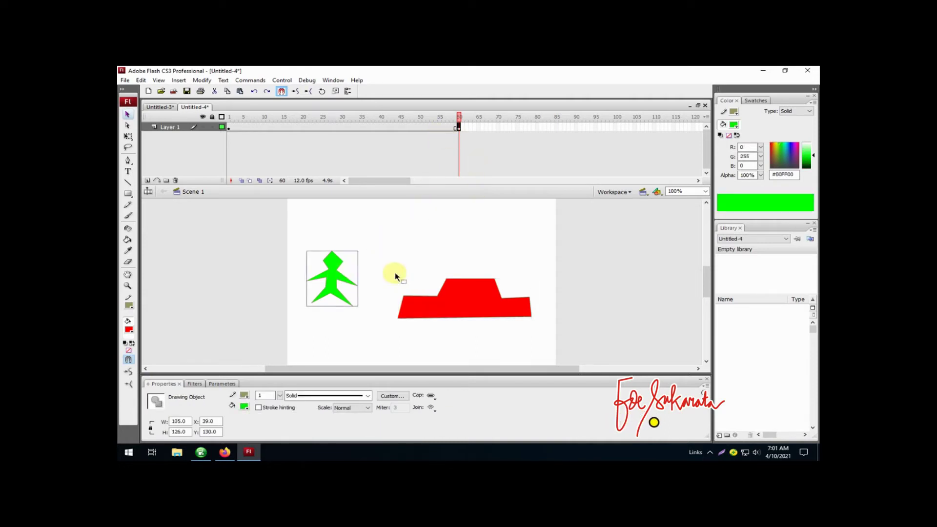
key("Delete")
left_click(329, 127)
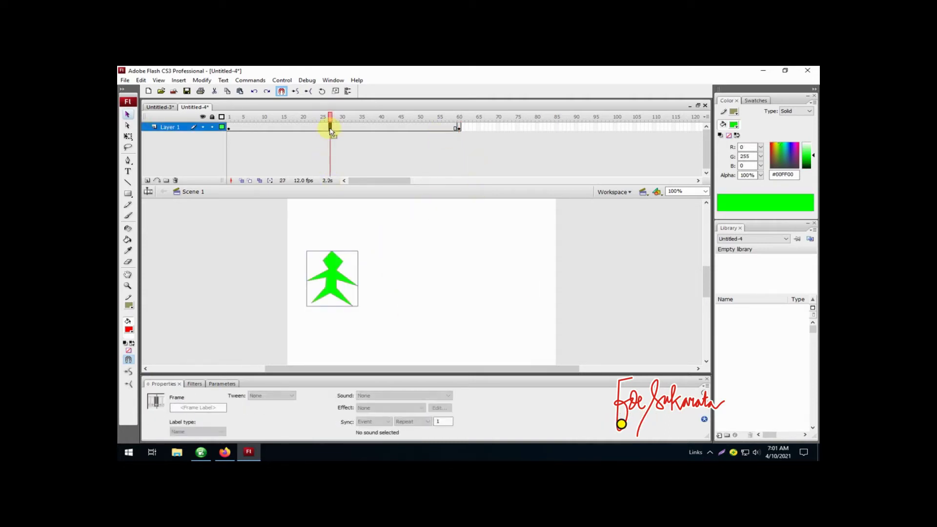
left_click(457, 128)
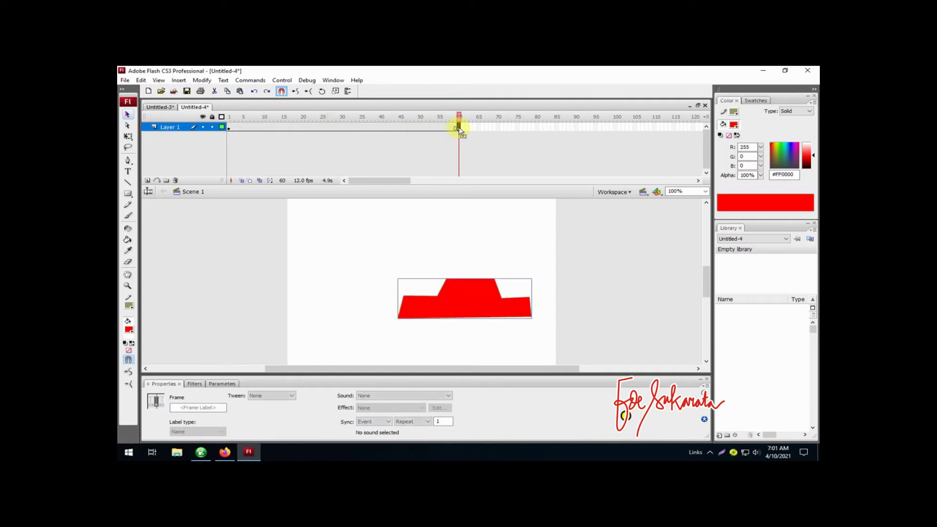
Step: Create a shape tween from the green figure to the red car shape and scrub to frame 60 to preview it
left_click(369, 127)
right_click(371, 130)
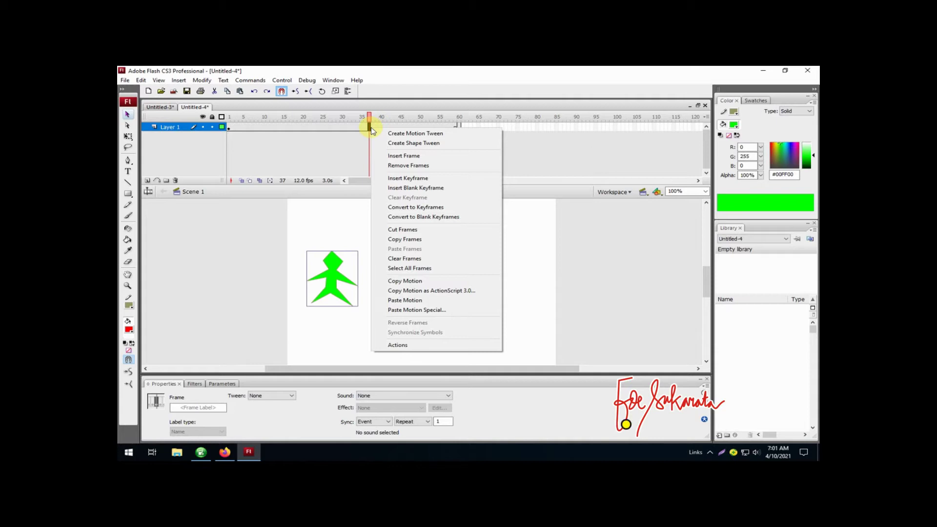
left_click(416, 144)
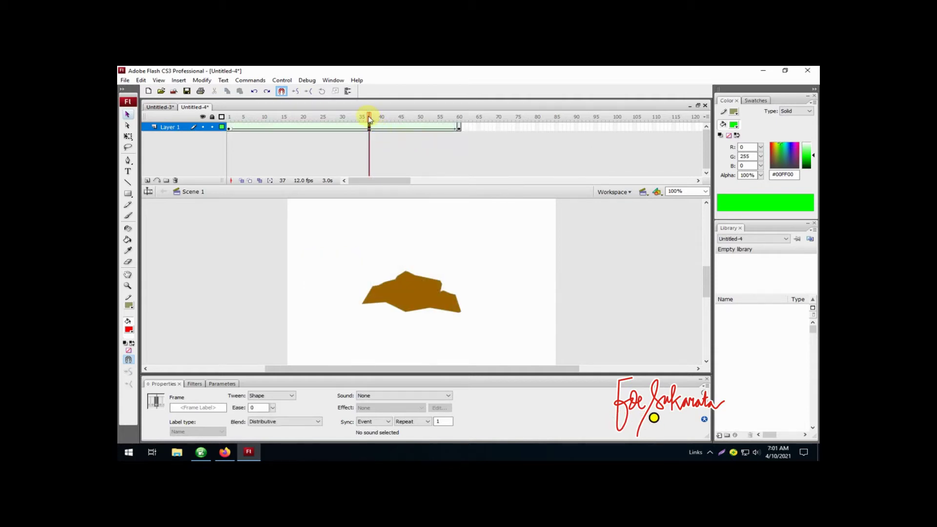
left_click_drag(370, 119, 462, 122)
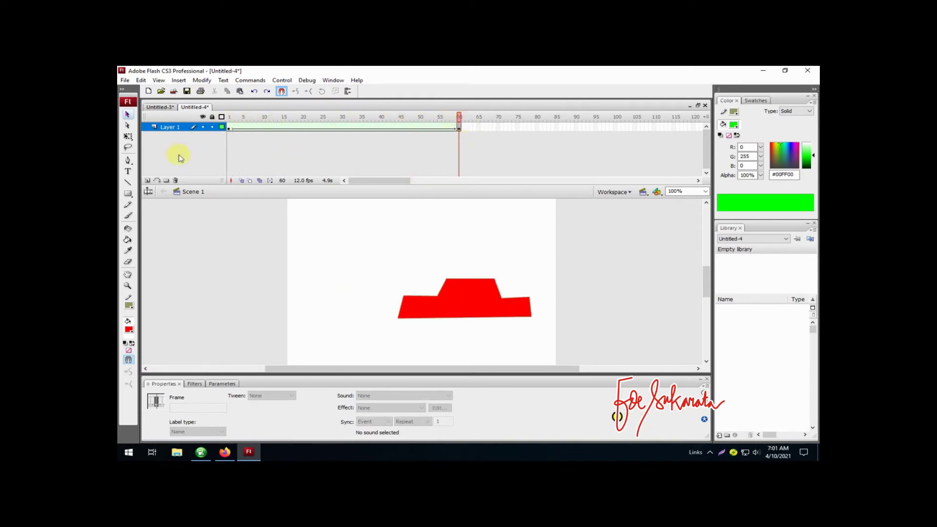
Step: Create a third Flash File (ActionScript 2.0) document for another tween
left_click(124, 81)
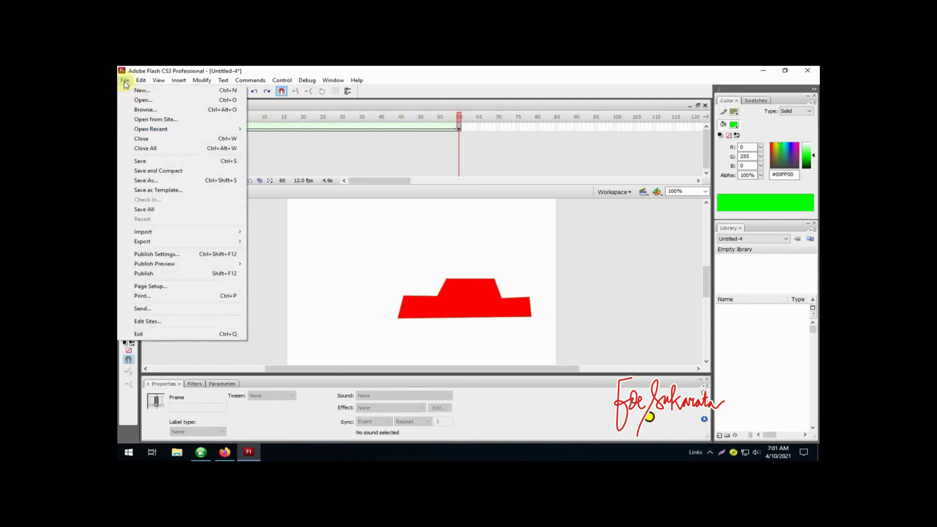
left_click(135, 90)
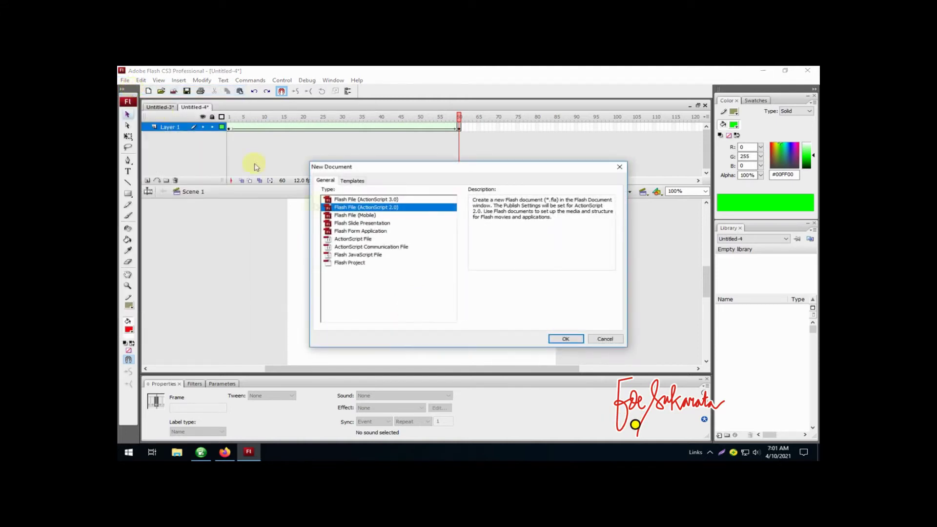
left_click(561, 339)
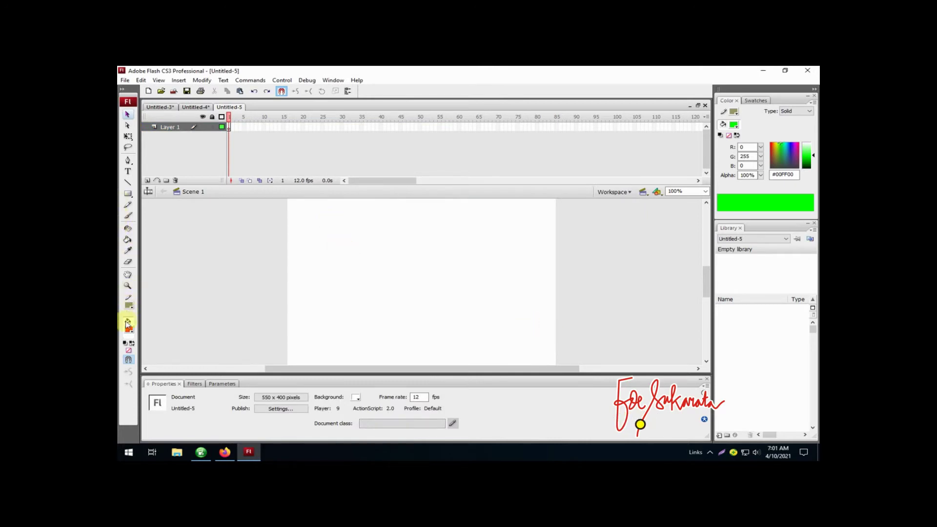
Step: Draw a red circle about 27.5 px in diameter with the Oval tool in the upper-left part of the stage
left_click(128, 193)
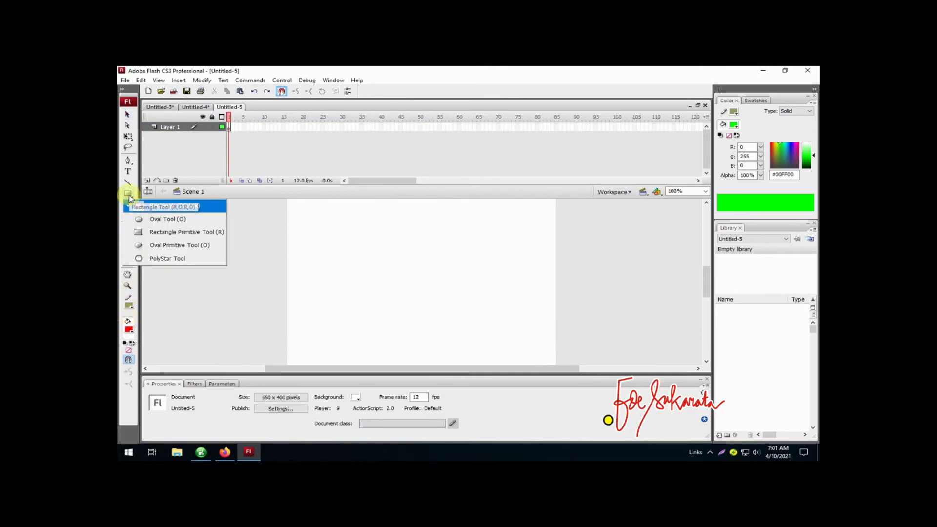
left_click(151, 218)
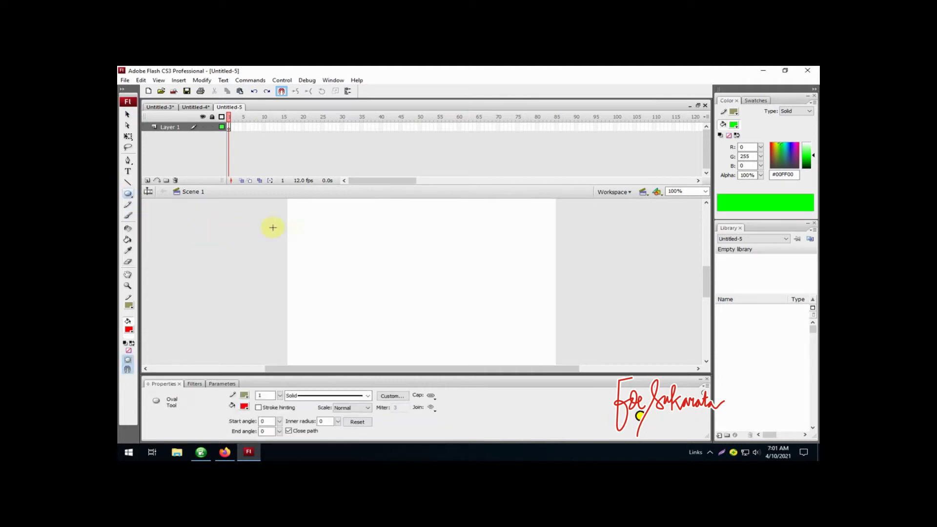
left_click_drag(303, 208, 317, 222)
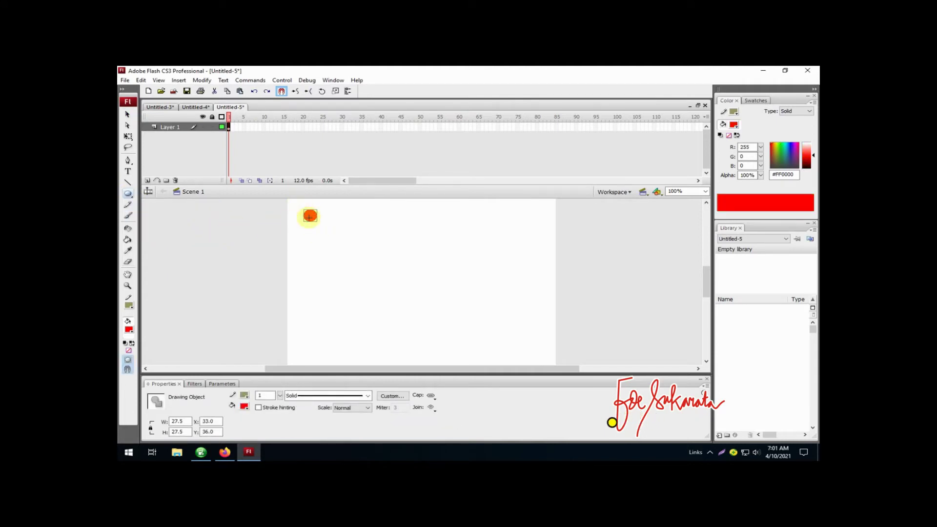
Step: Insert a keyframe at frame 60 of the red circle's layer
left_click(459, 128)
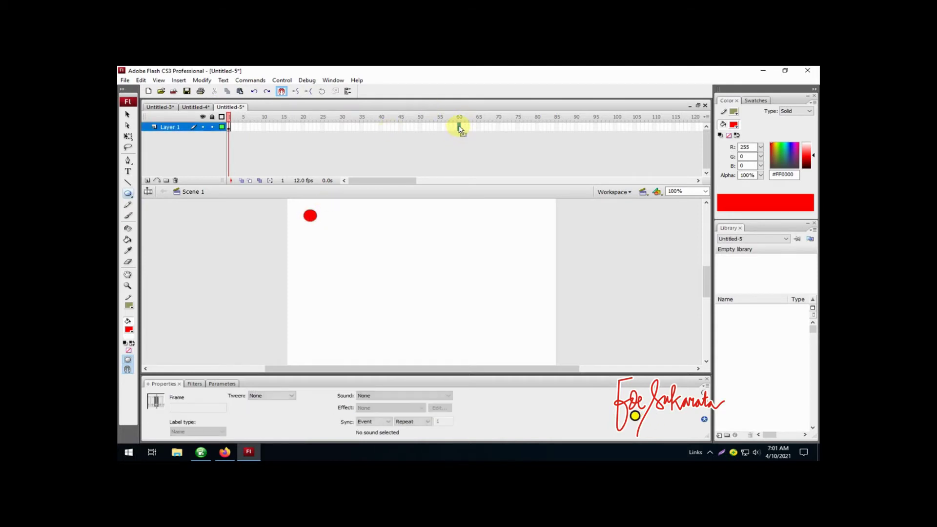
right_click(459, 128)
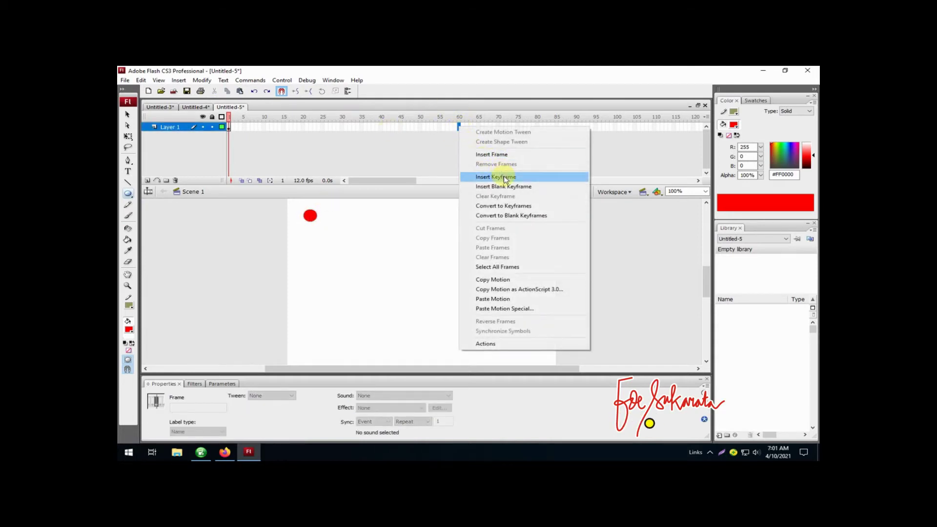
left_click(503, 176)
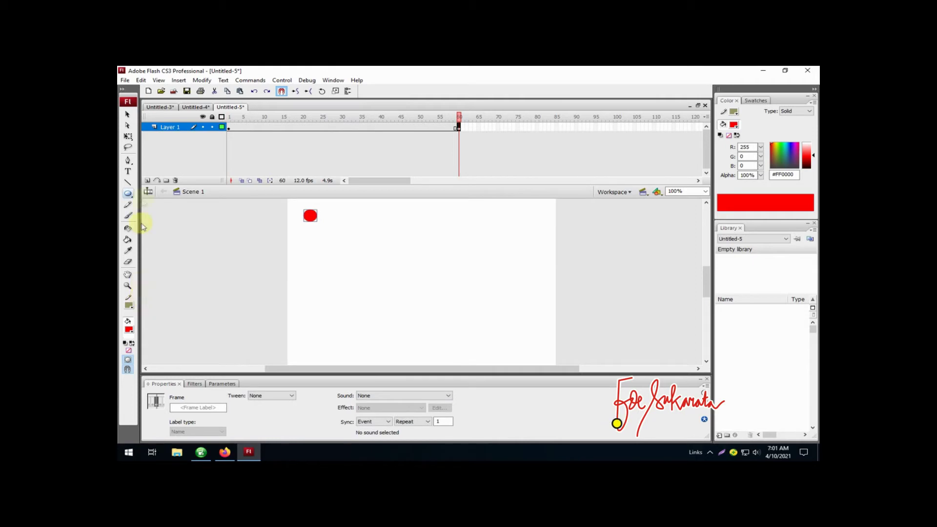
Step: Add the static text "POLITEKNIK NEGERI BALI" in the lower part of the stage at frame 60
left_click(127, 172)
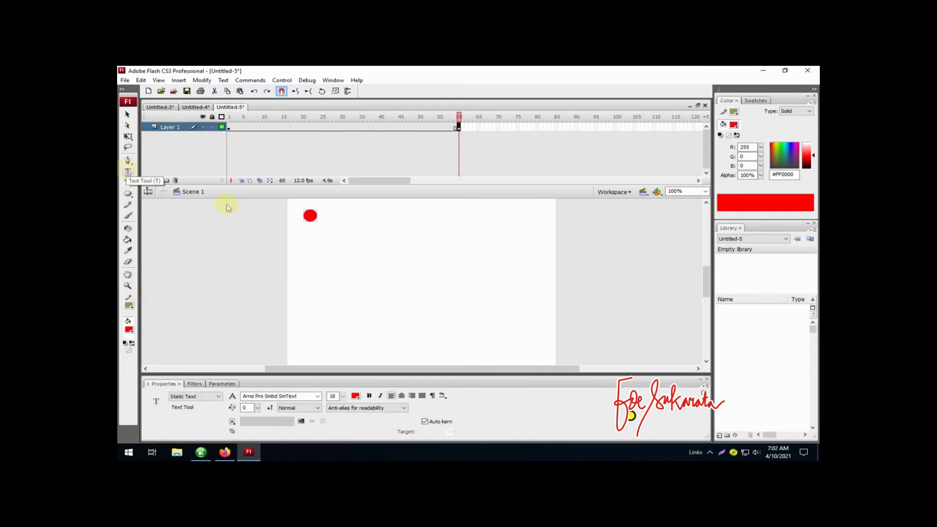
left_click(343, 312)
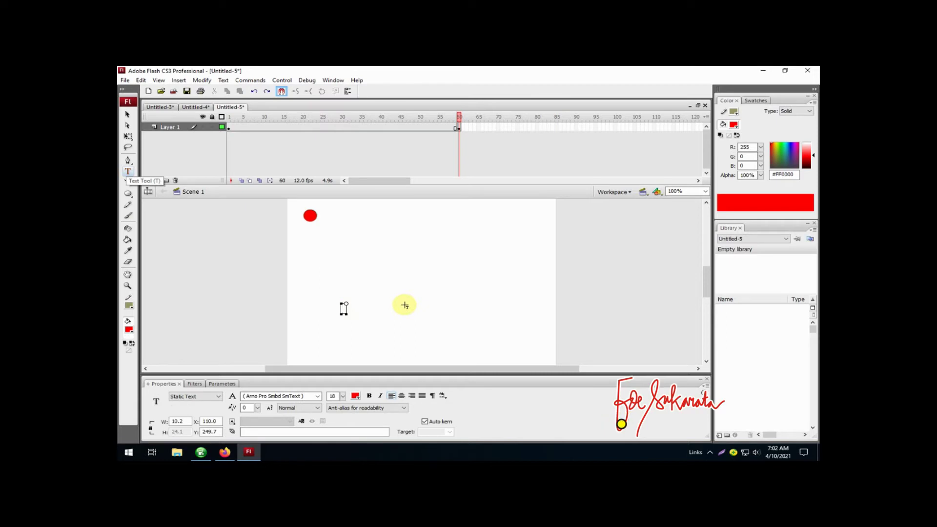
type("POLIT")
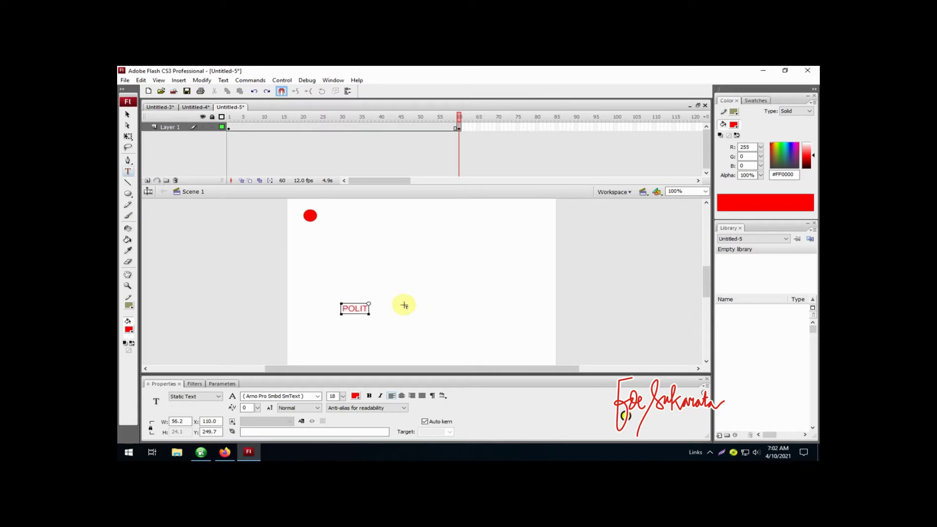
type("IK NEGERI BALI")
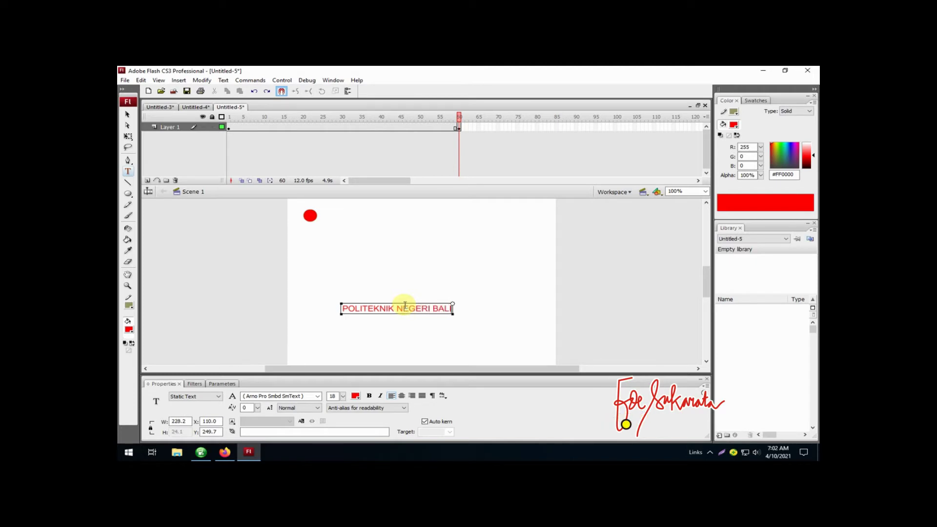
Step: Set the whole "POLITEKNIK NEGERI BALI" text to font size 37 and bold, and finish with the Selection tool active
triple_click(405, 308)
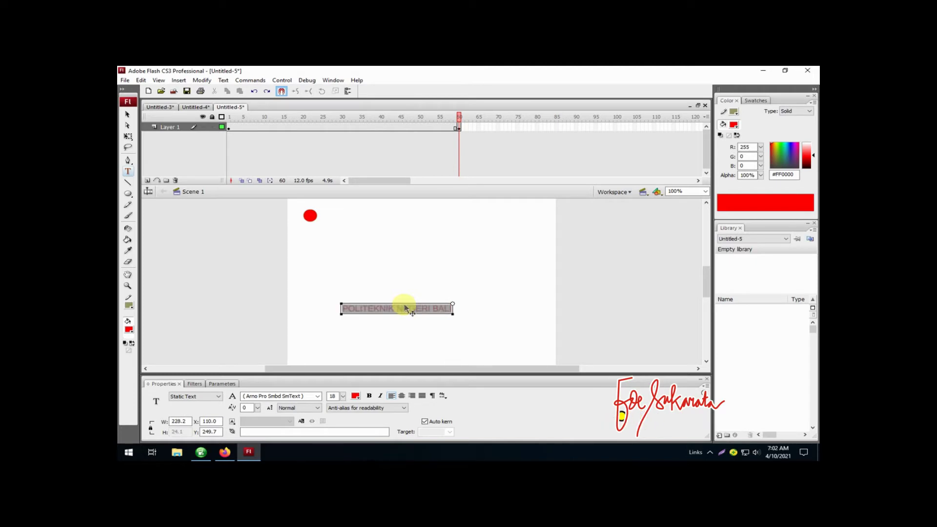
left_click(344, 396)
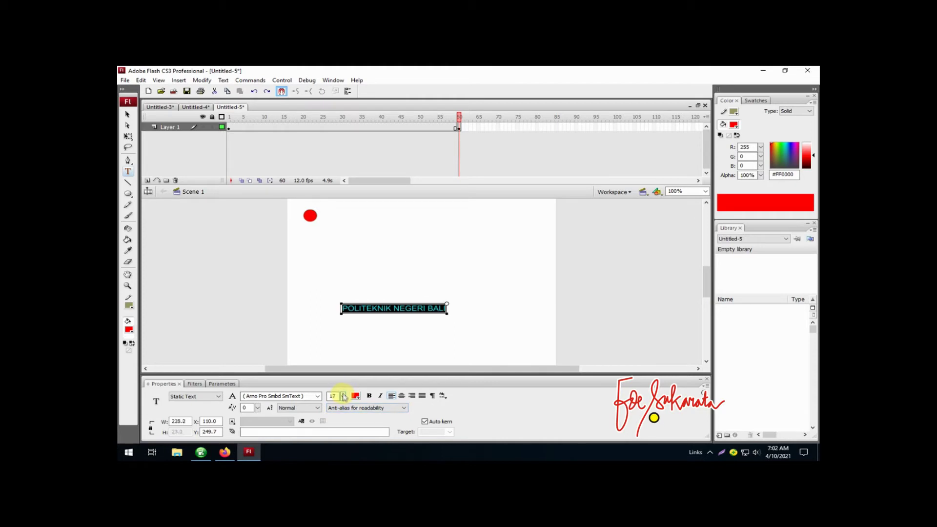
left_click_drag(343, 396, 345, 377)
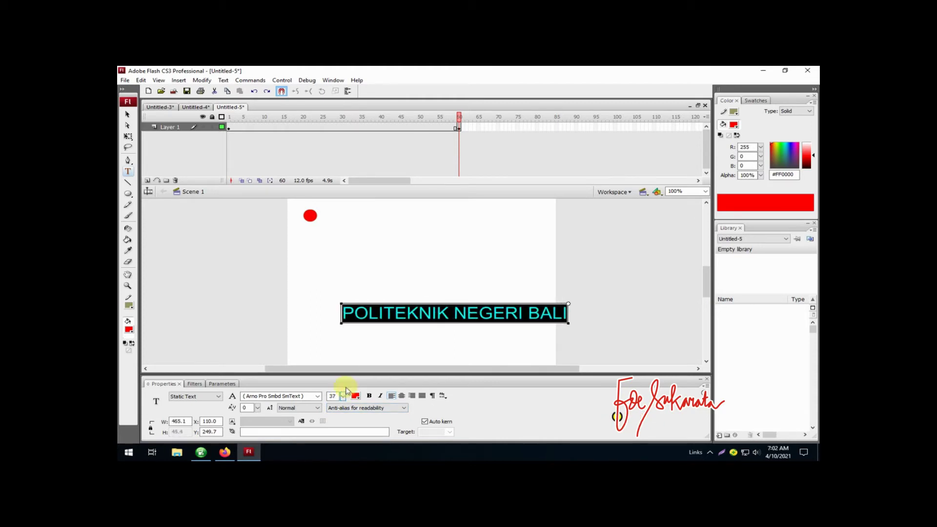
left_click(368, 395)
left_click(127, 115)
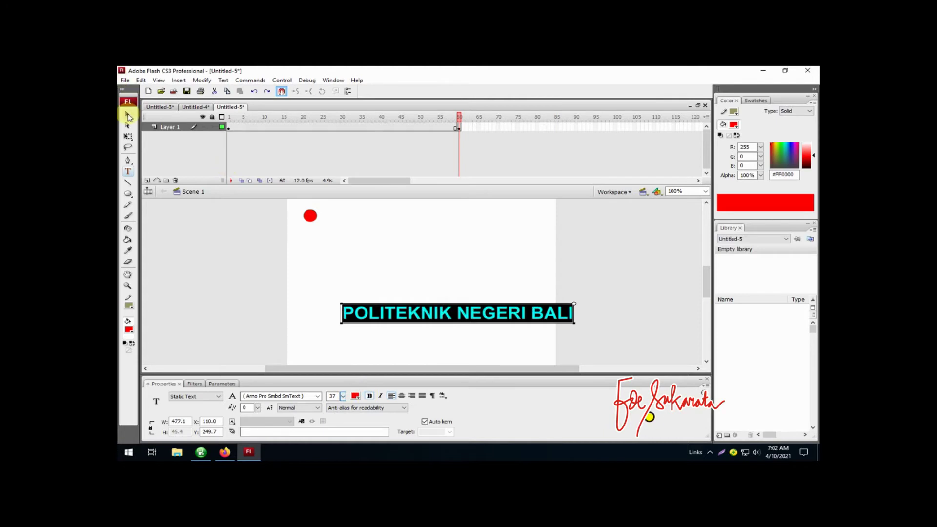
Step: Move the "POLITEKNIK NEGERI BALI" text to about X 49, Y 261 within the stage and break it apart twice into shapes
left_click_drag(449, 317, 419, 323)
left_click(431, 259)
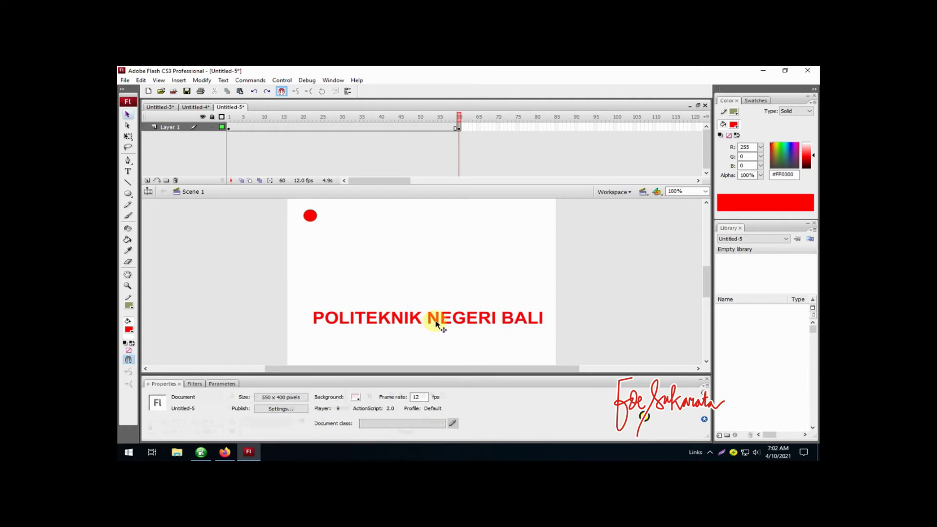
left_click(436, 324)
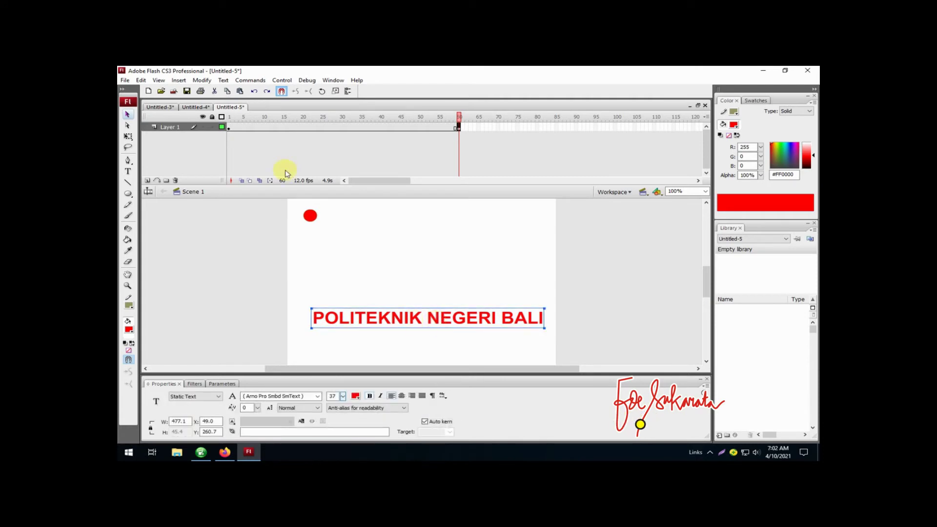
left_click(203, 81)
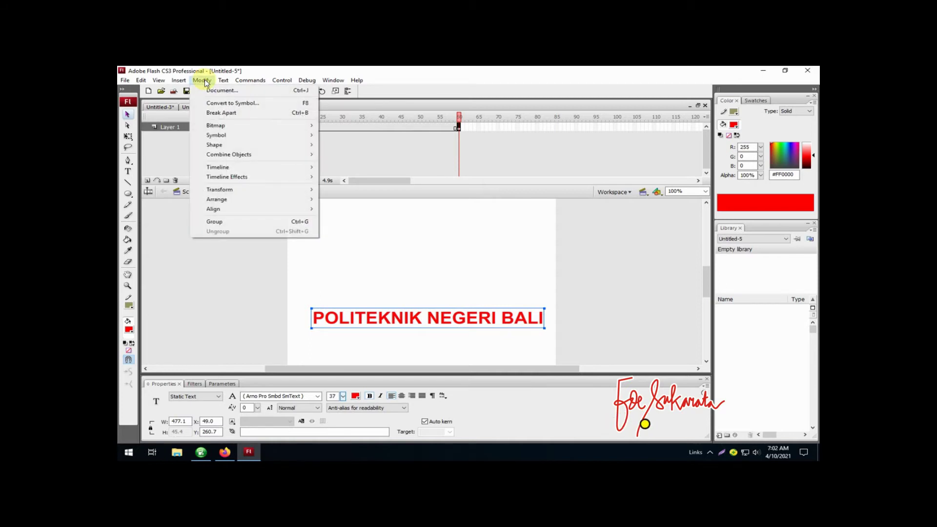
left_click(233, 115)
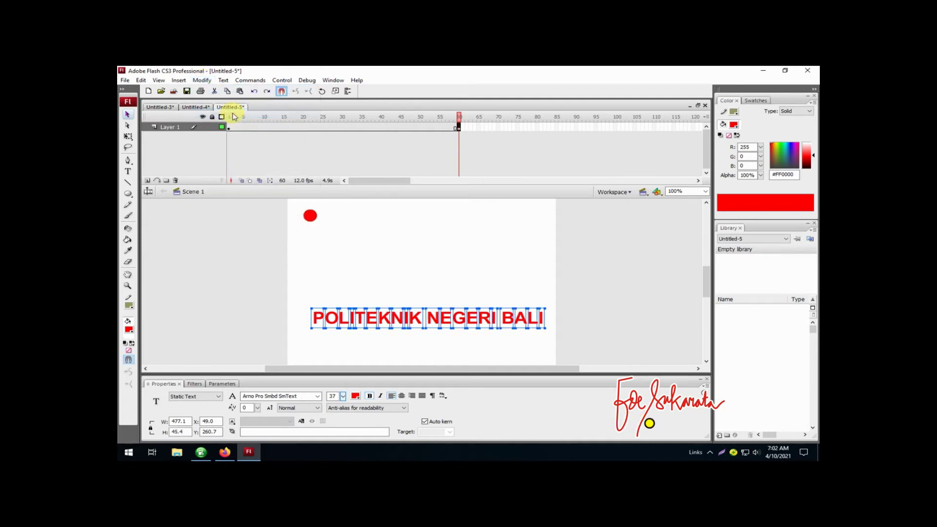
left_click(201, 80)
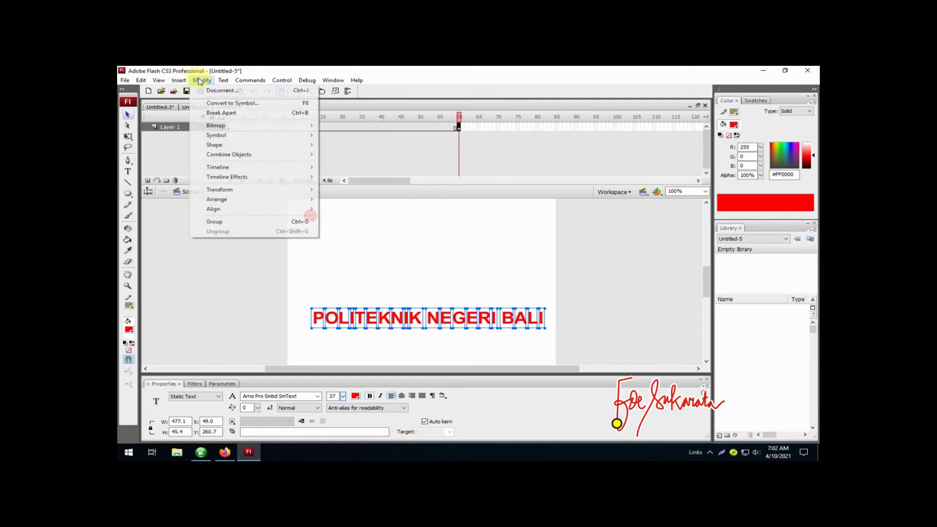
left_click(219, 117)
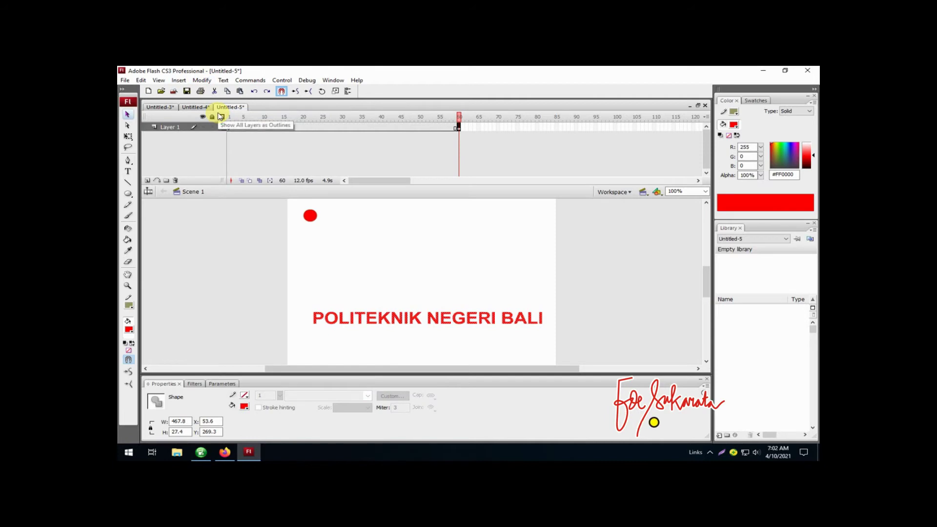
left_click(396, 291)
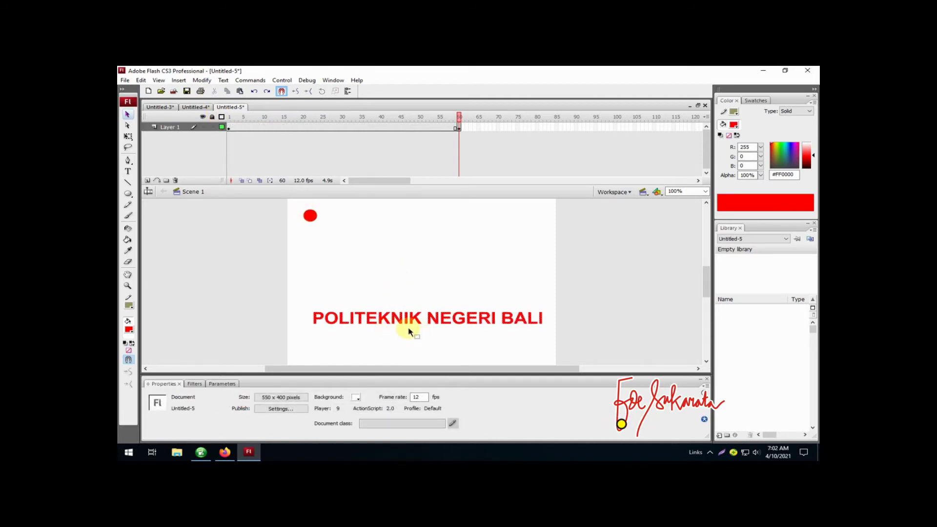
Step: Delete the red circle from the keyframe at frame 60, and compare that frame with an earlier one
left_click(310, 217)
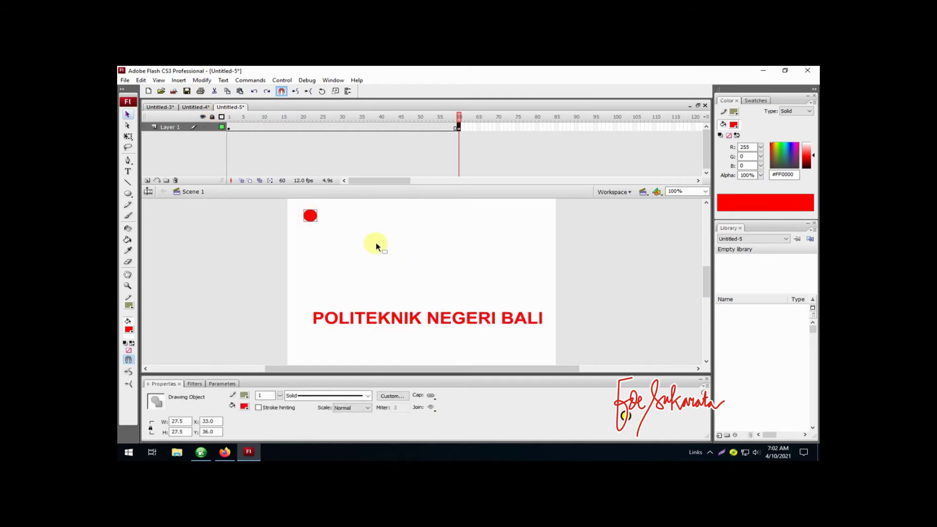
key("Delete")
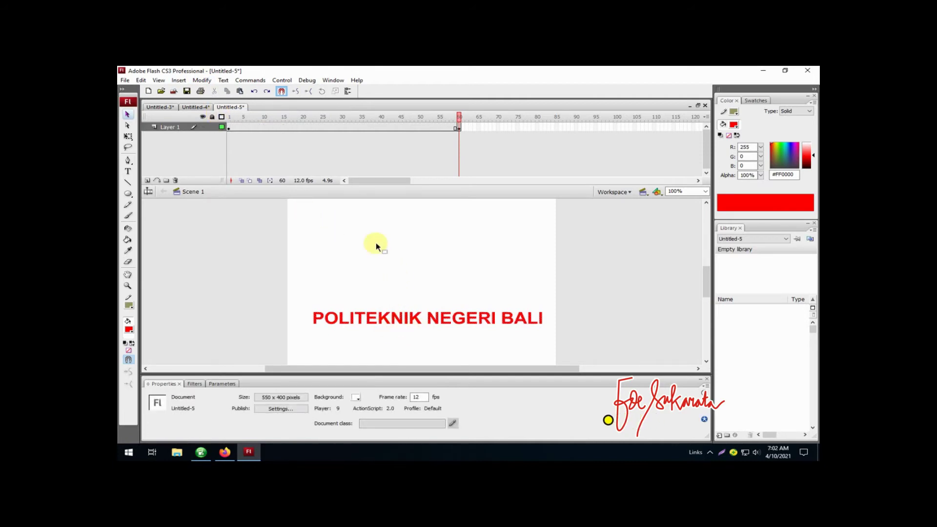
left_click(393, 128)
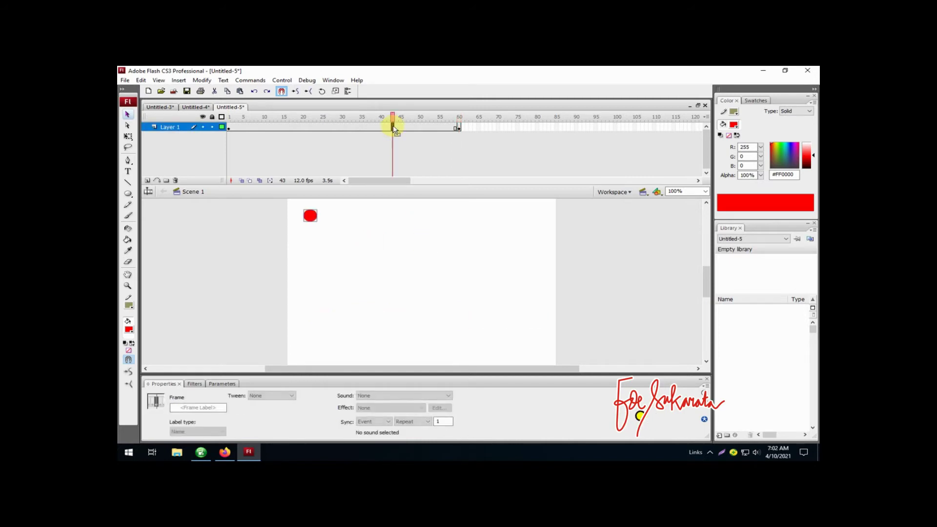
left_click(459, 128)
Step: Create a shape tween between the circle at frame 1 and the text at frame 60, and scrub through to preview it
left_click(365, 128)
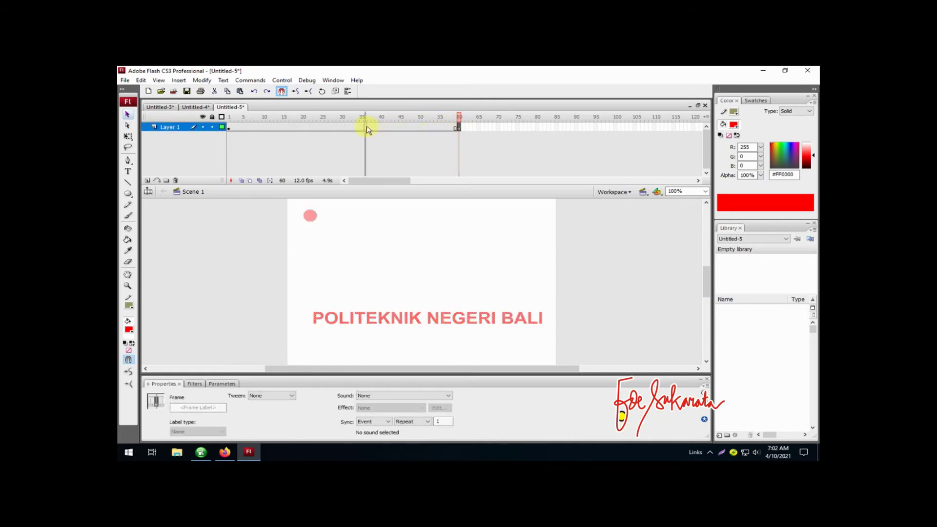
right_click(365, 129)
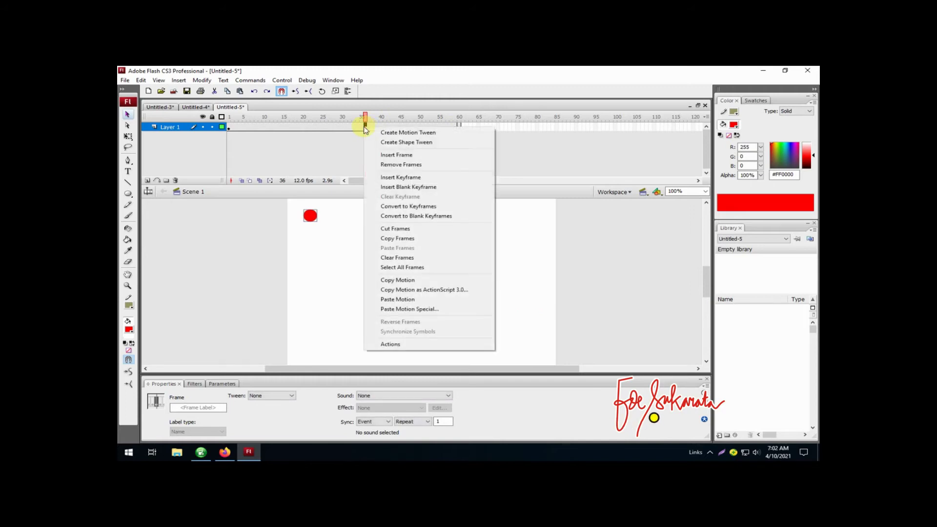
left_click(395, 143)
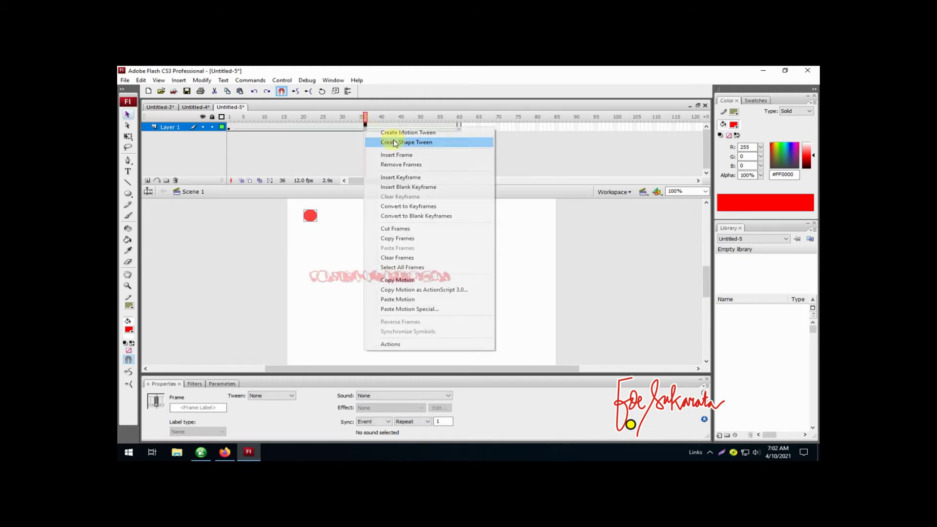
left_click_drag(365, 117, 461, 128)
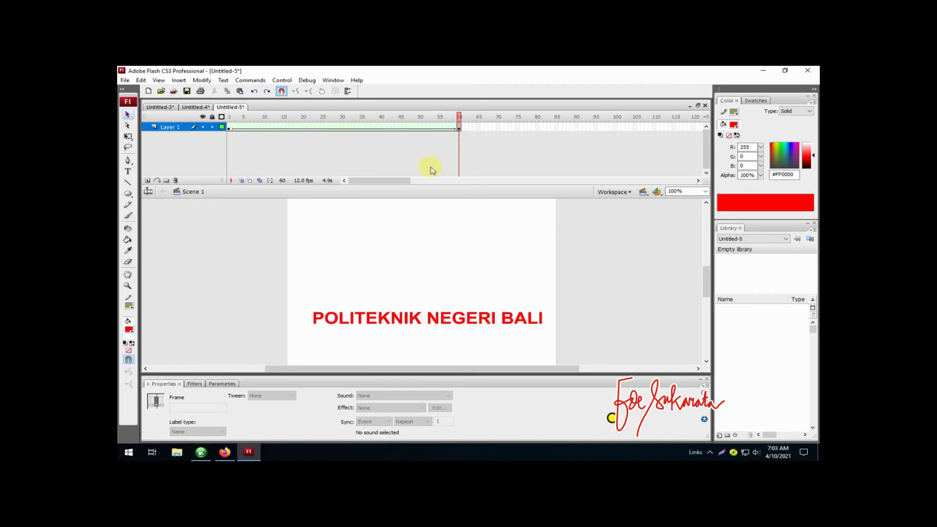
Step: Create a new Flash File (ActionScript 2.0) document
left_click(125, 80)
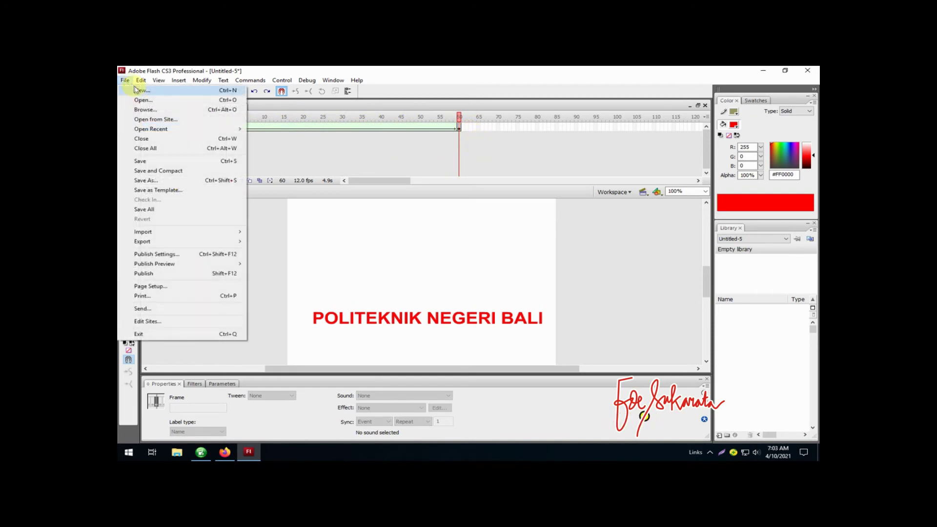
left_click(139, 90)
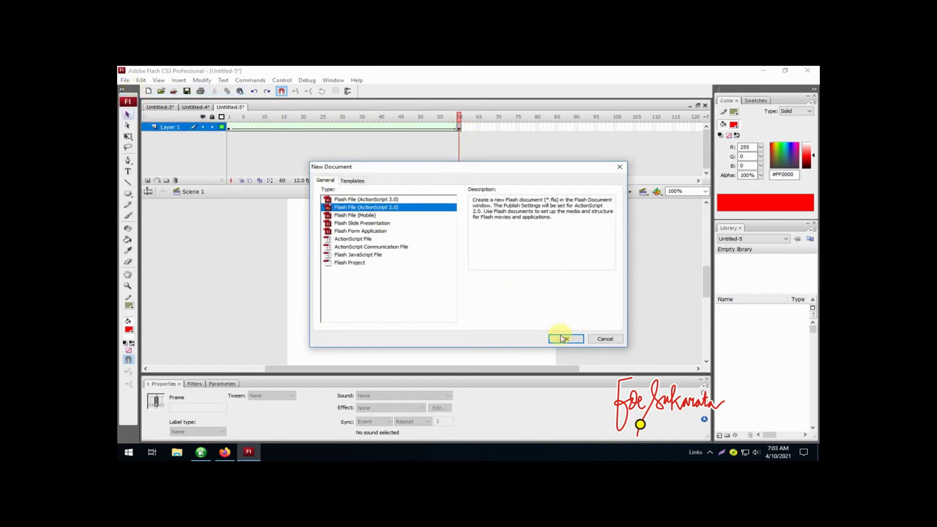
left_click(563, 338)
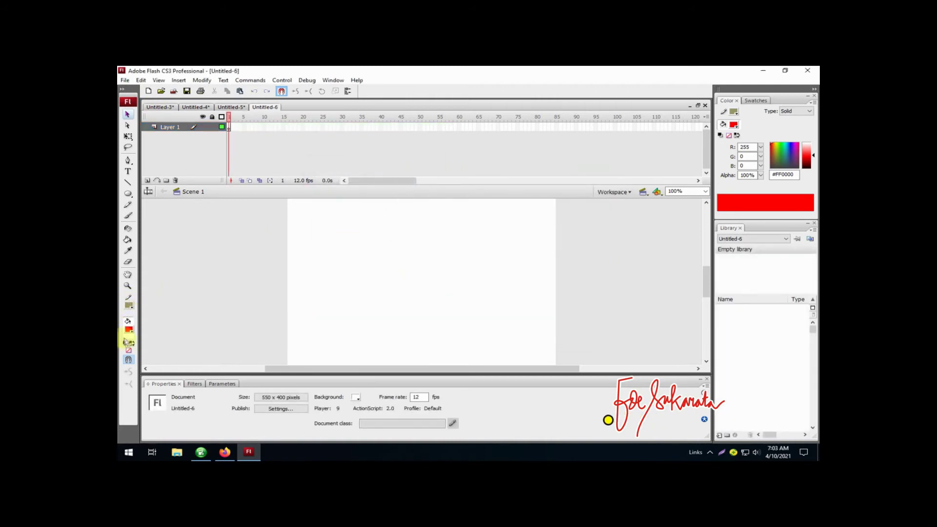
Step: Add the static text "My Campuss" in the upper-left part of the stage at frame 1
left_click(128, 171)
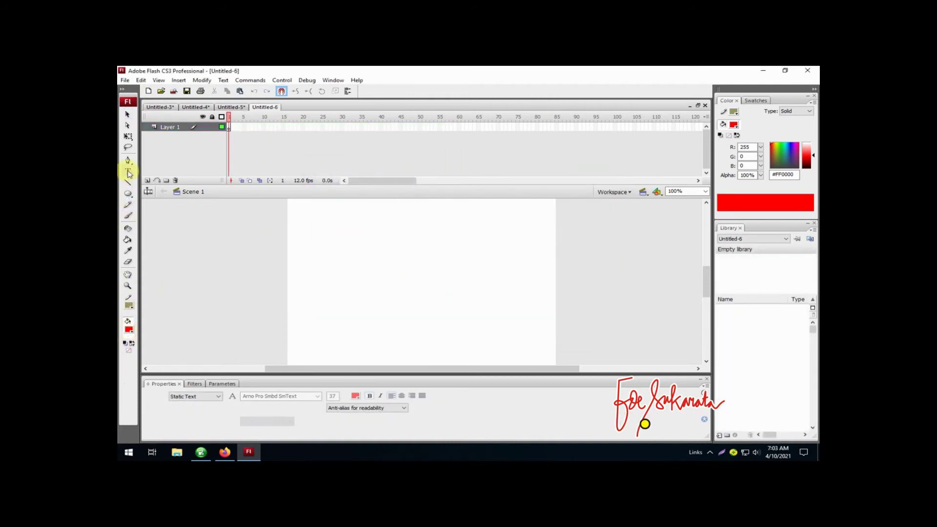
left_click(299, 209)
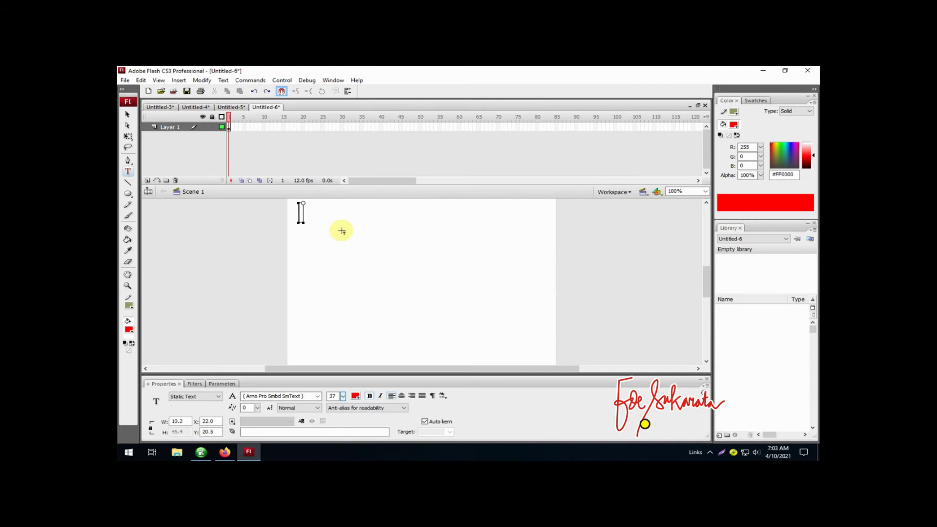
type("My")
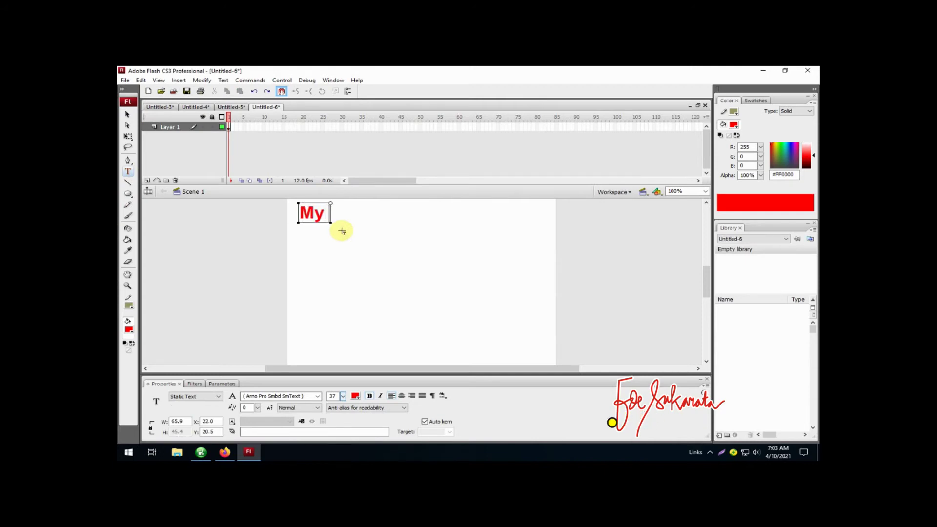
type(" Camp")
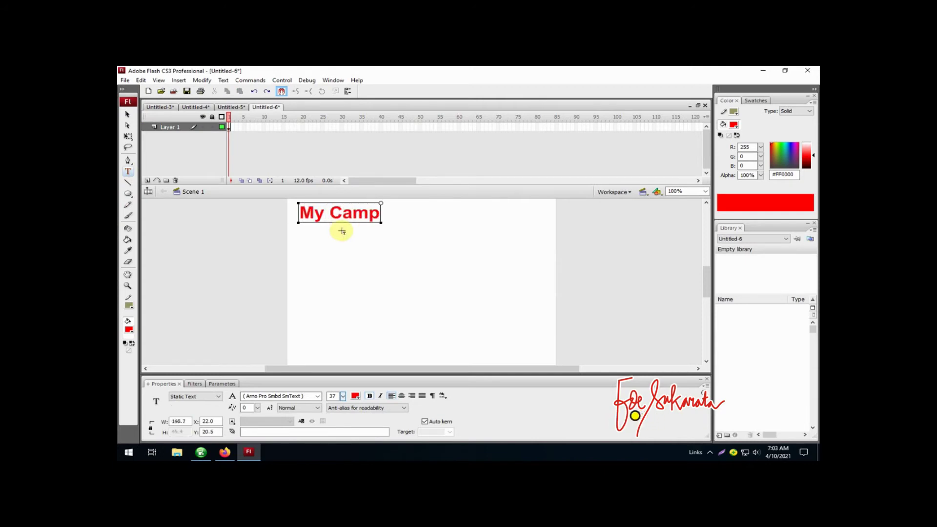
type("uss")
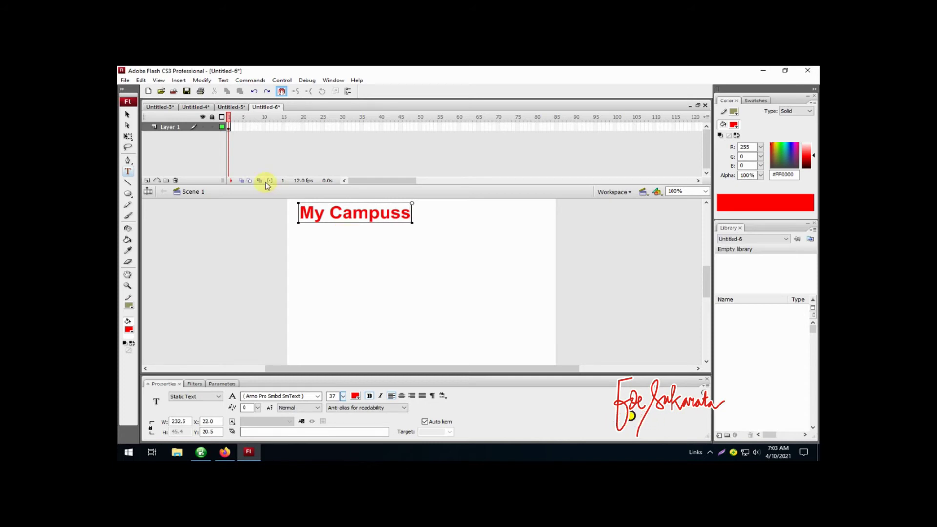
Step: Color the "My Campuss" text yellow (#FFFF00)
left_click(127, 114)
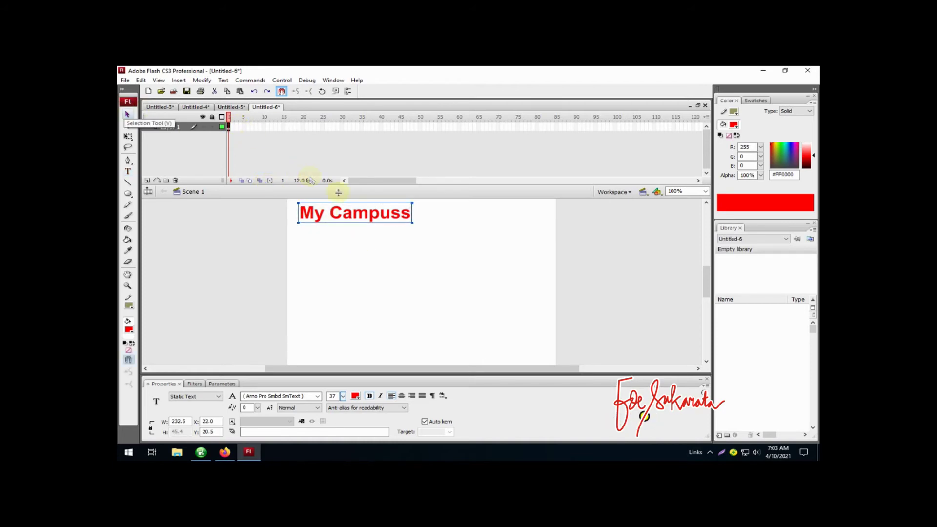
left_click(129, 329)
left_click(129, 400)
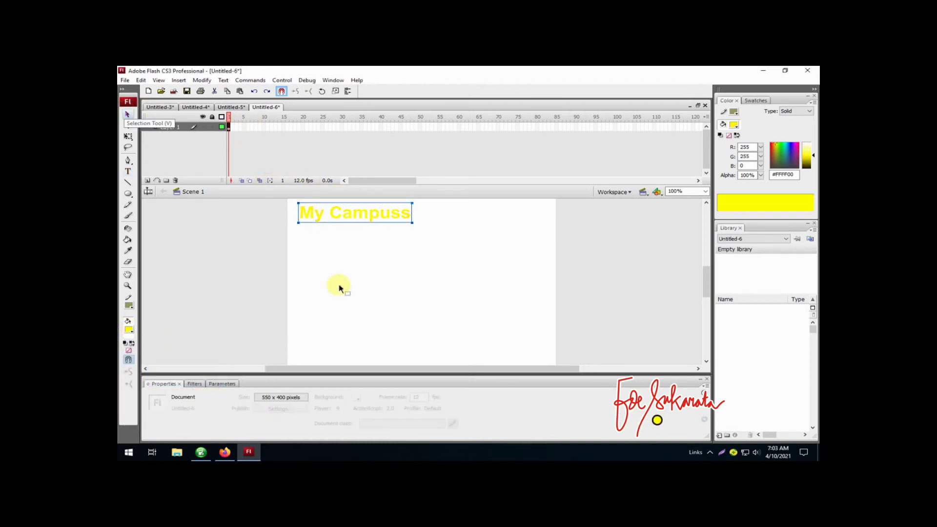
Step: Insert a keyframe at frame 60 of the "My Campuss" text's layer
left_click(458, 127)
right_click(459, 129)
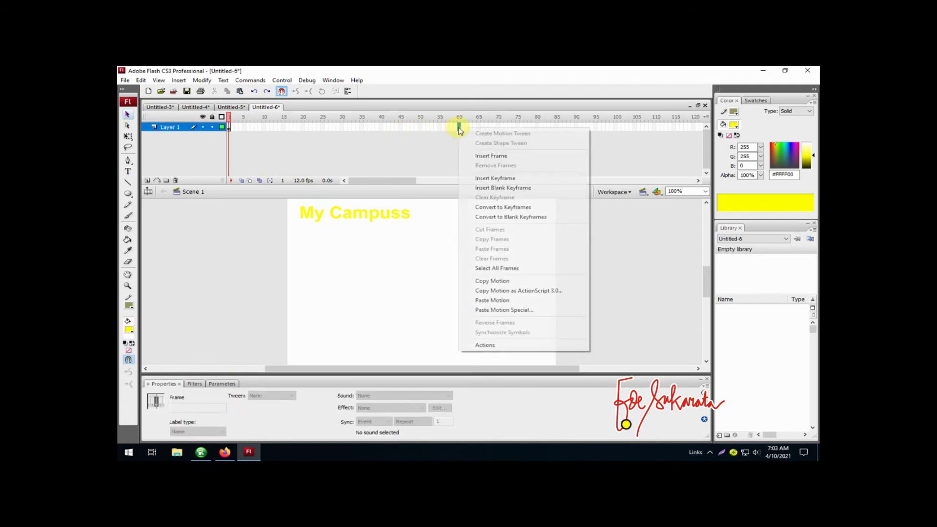
left_click(492, 179)
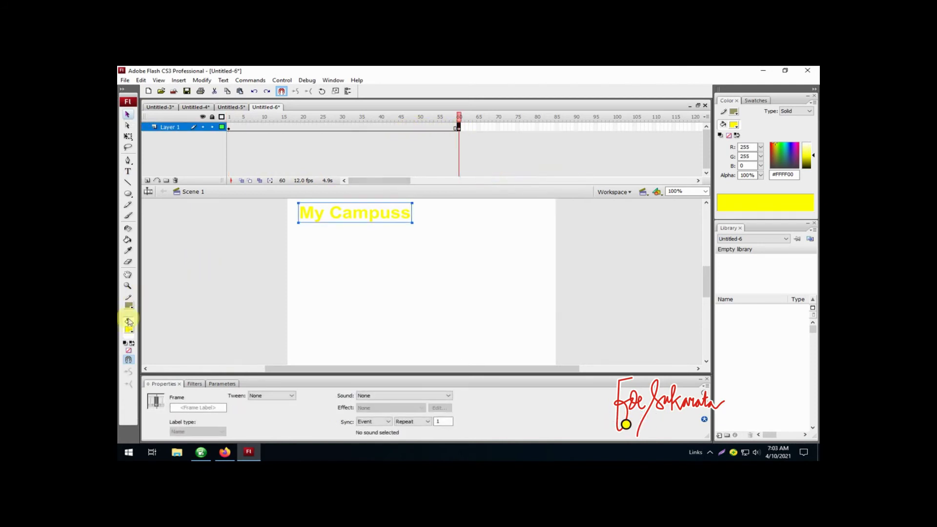
Step: Add the static text "POLITEKNIK NEGERI BALI" in the lower part of the stage at frame 60
left_click(127, 172)
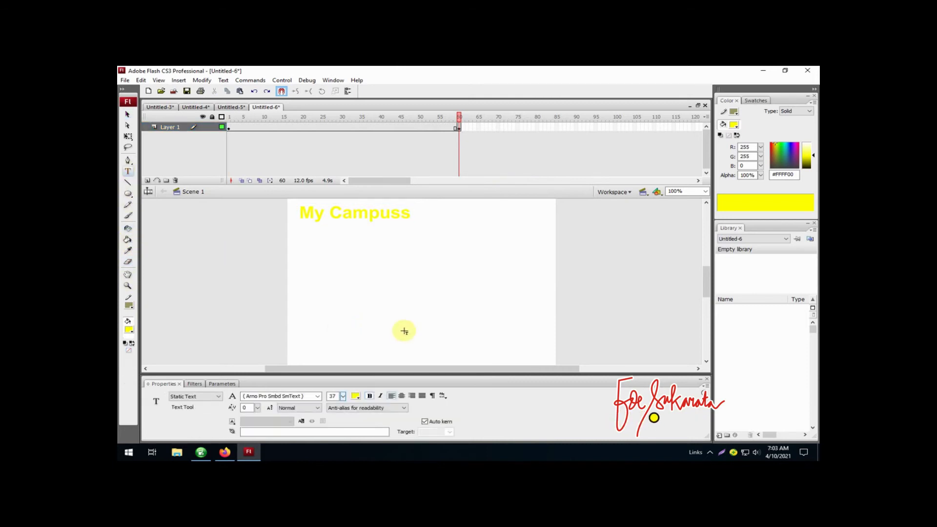
left_click(351, 308)
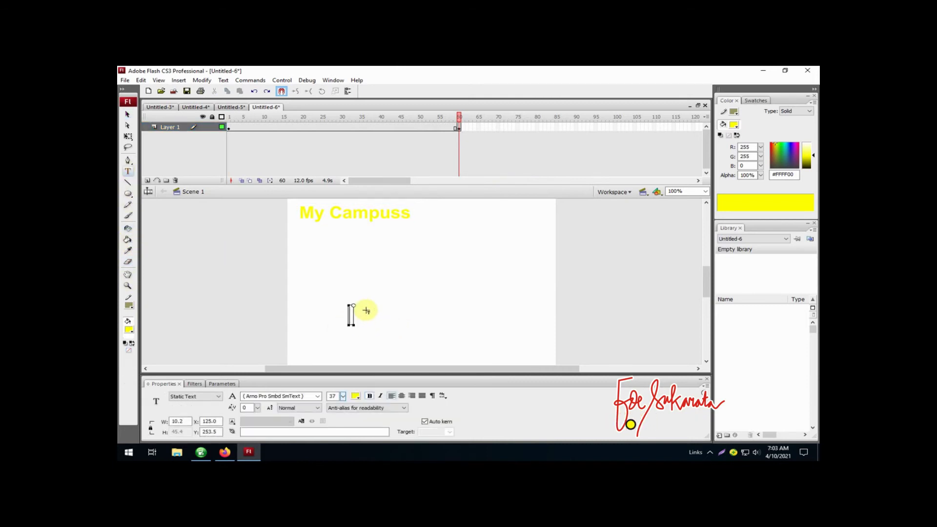
type("POLI")
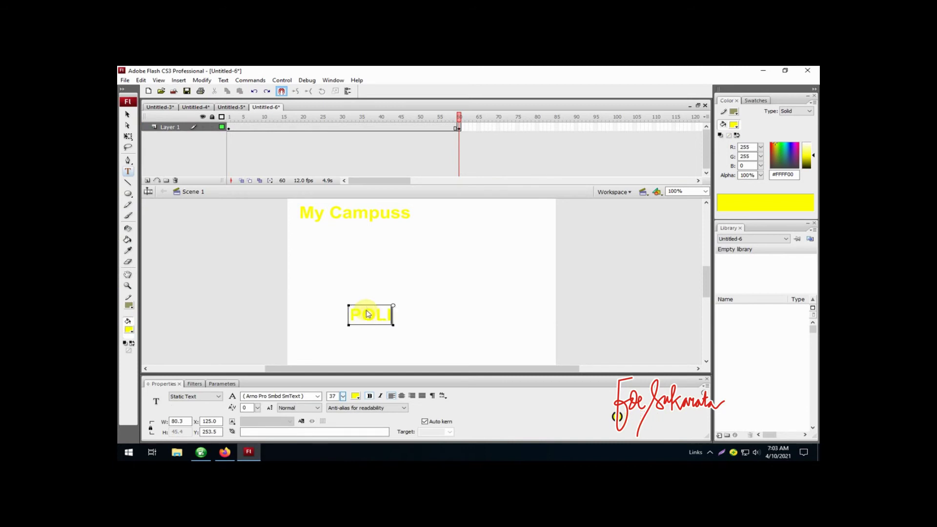
type("TEKNIK")
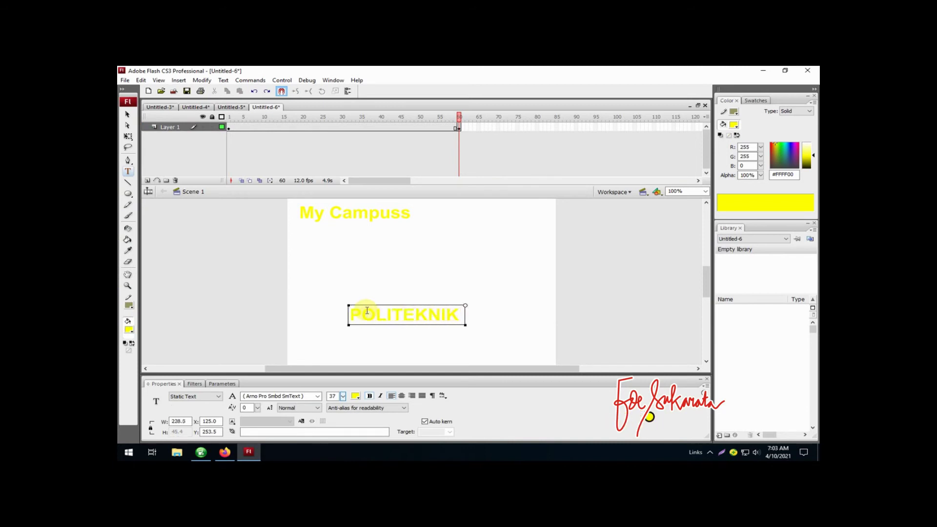
type(" NEGERI BALI")
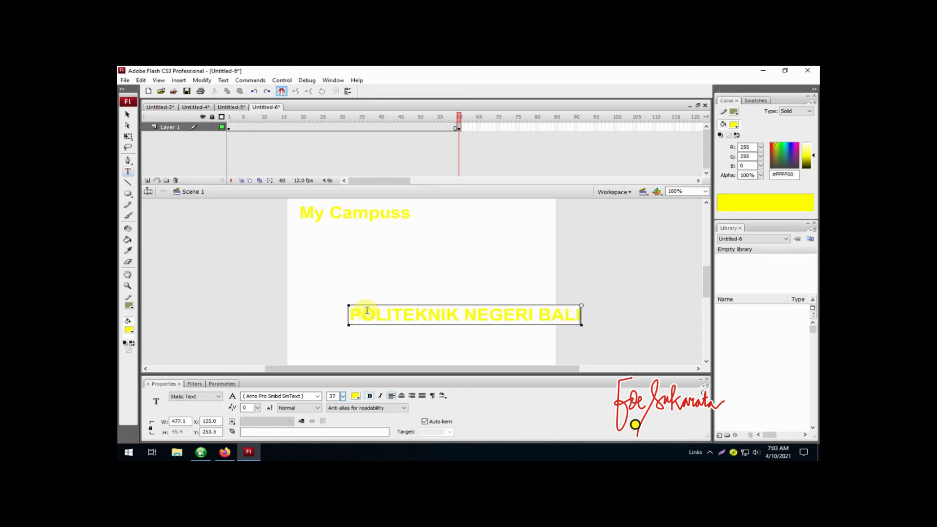
Step: Color the whole "POLITEKNIK NEGERI BALI" text red (#FF0000)
key("ctrl+a")
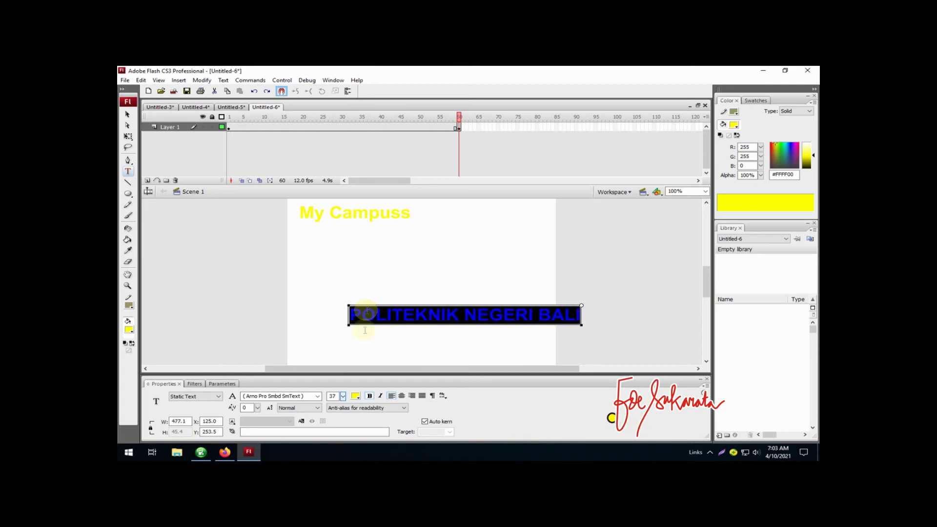
left_click(355, 396)
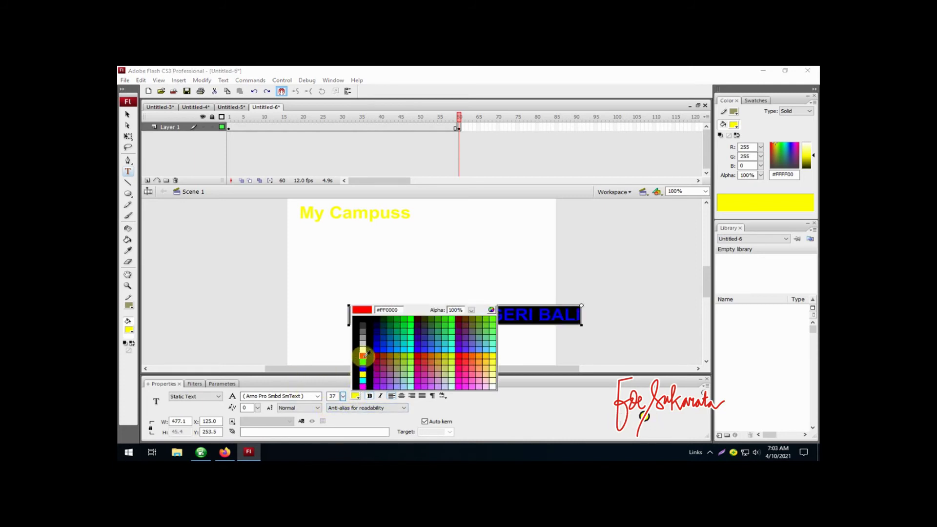
left_click(363, 356)
Step: Move the "POLITEKNIK NEGERI BALI" text fully onto the stage at about X 48, Y 293.5 and break it apart twice into shapes
left_click(126, 116)
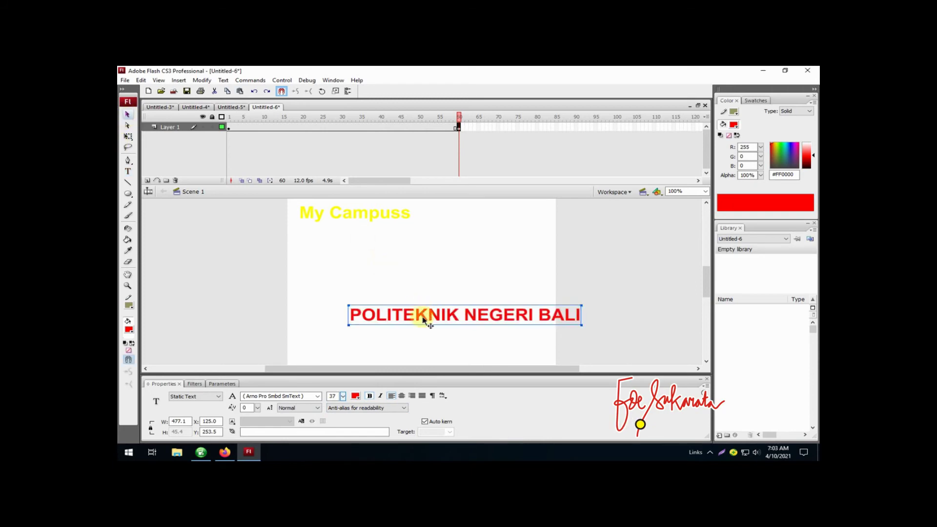
left_click_drag(422, 319, 386, 337)
left_click(202, 80)
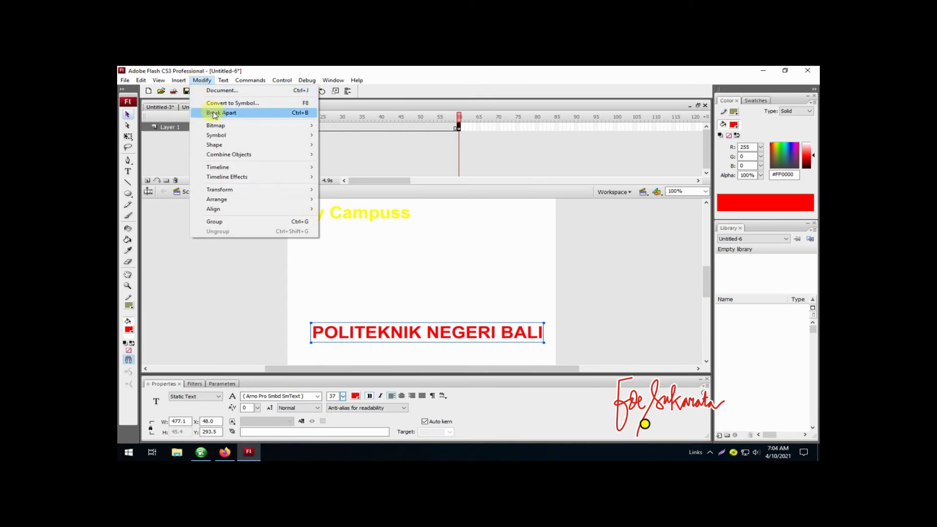
left_click(214, 114)
left_click(201, 80)
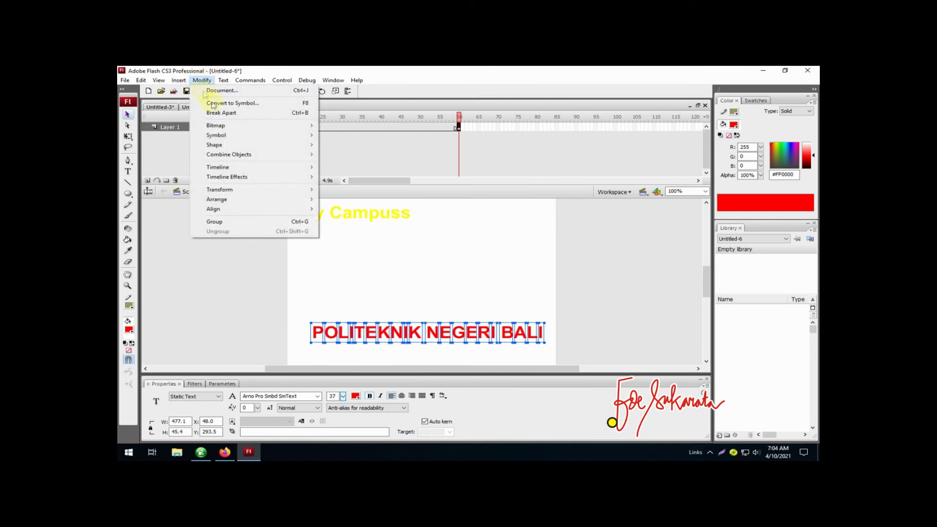
left_click(236, 116)
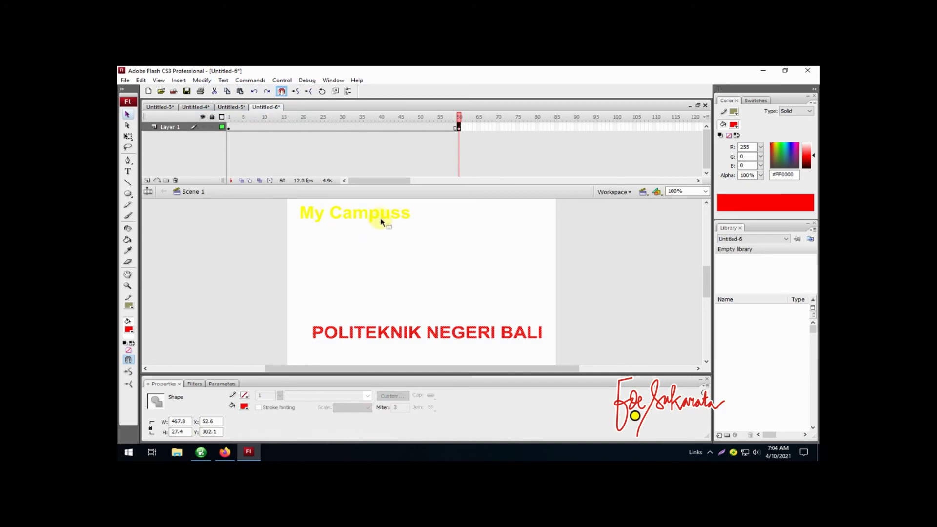
Step: Delete the "My Campuss" text from the keyframe at frame 60
left_click(381, 217)
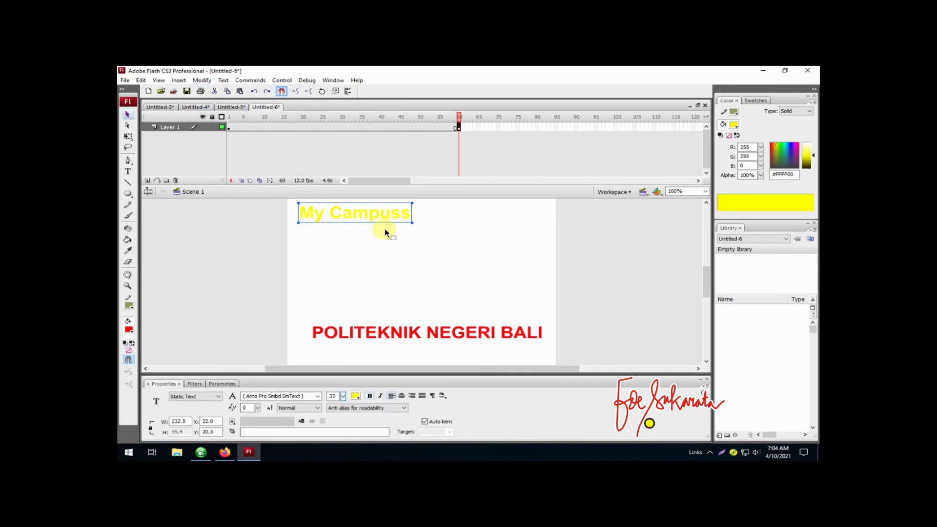
key("Delete")
Step: Break apart the "My Campuss" text in the first keyframe's span twice, turning its letters into shapes
left_click(326, 128)
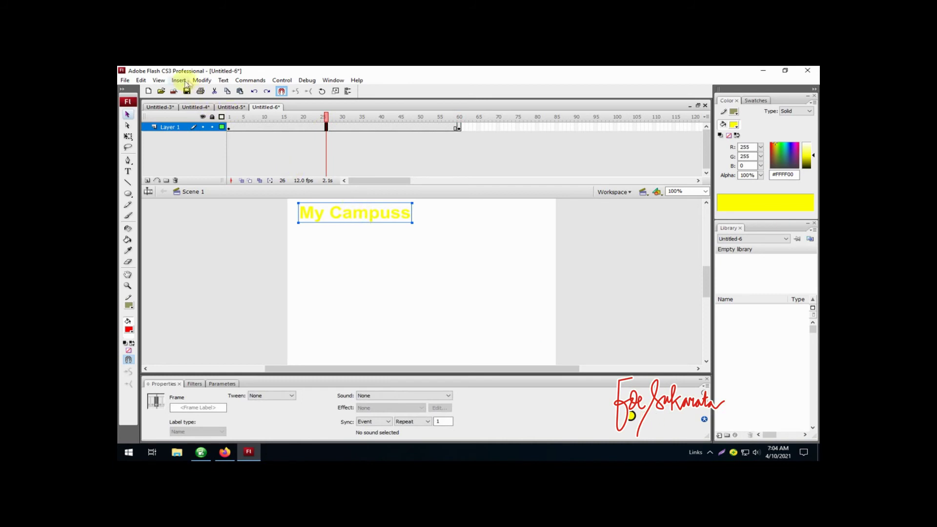
left_click(201, 80)
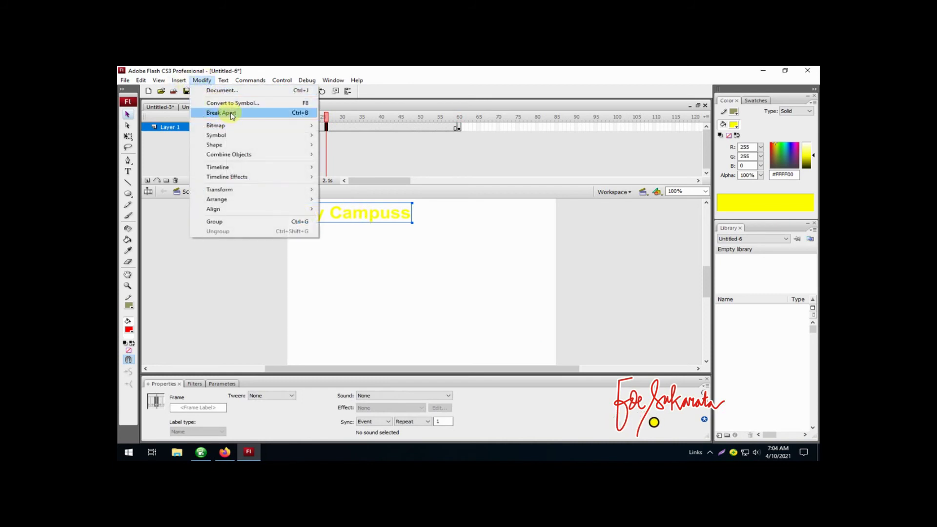
left_click(232, 115)
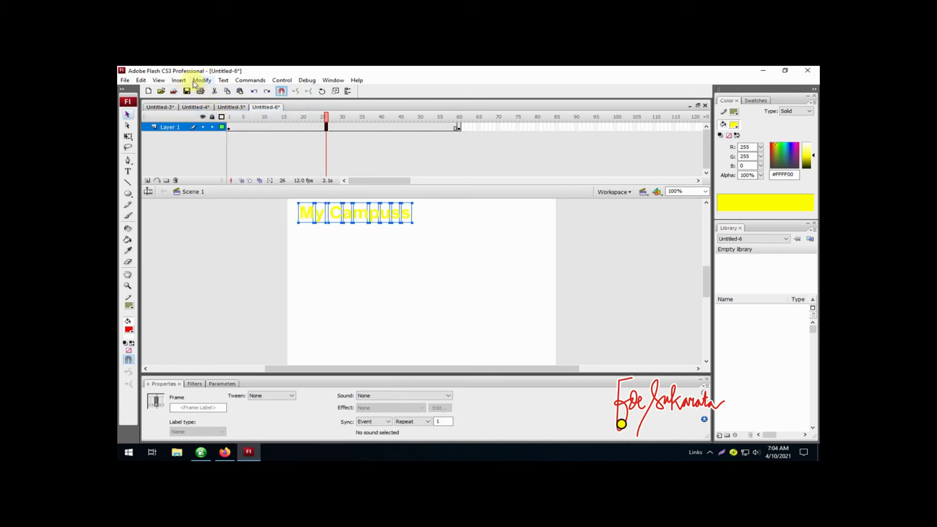
left_click(194, 82)
left_click(234, 114)
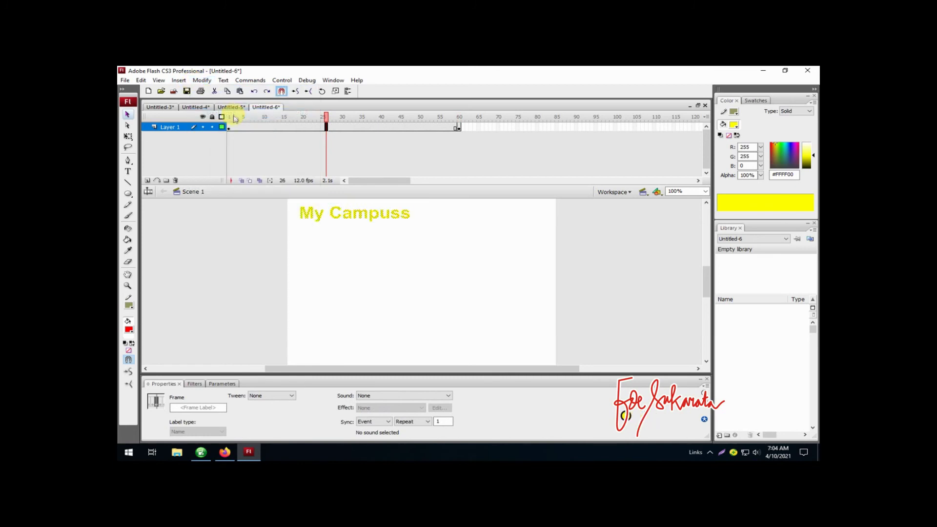
left_click(336, 253)
Step: Create a shape tween between the keyframes at frames 1 and 60 and scrub the playhead to preview the morph
left_click(343, 127)
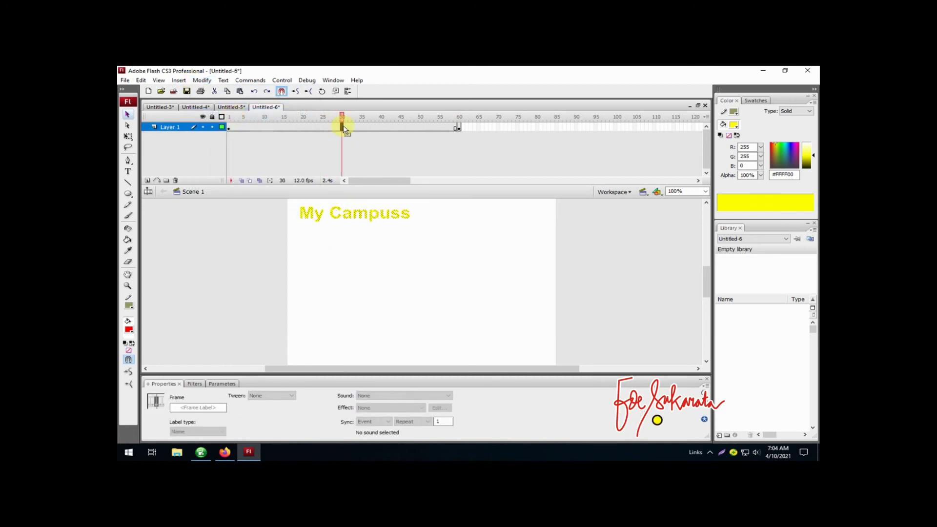
left_click(460, 128)
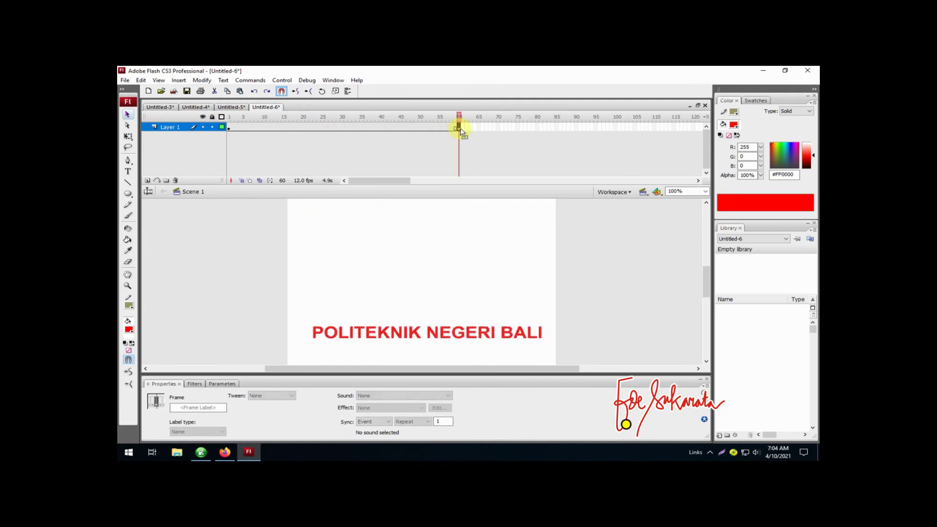
left_click(397, 127)
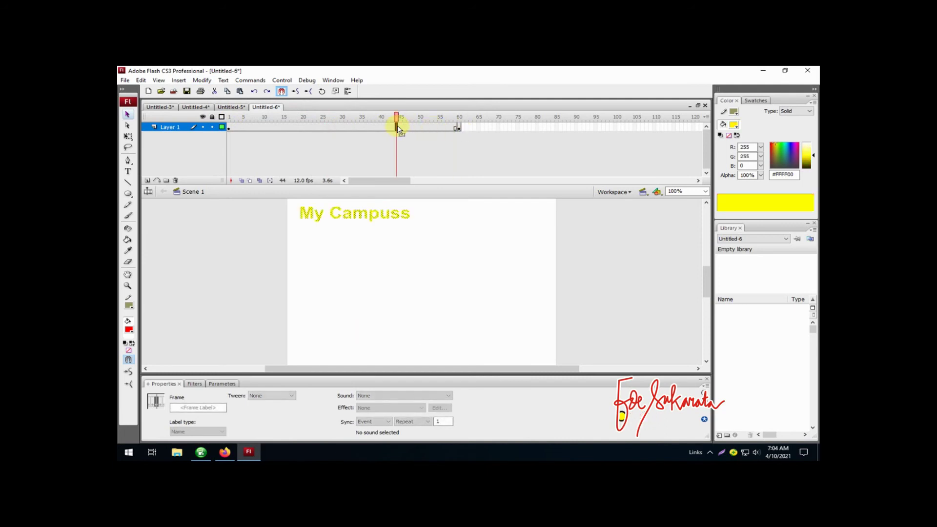
right_click(397, 128)
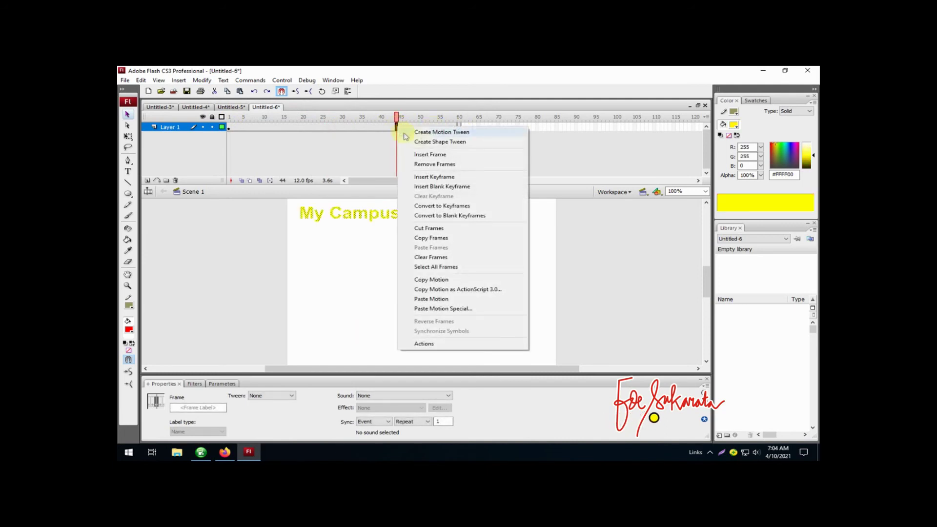
left_click(422, 141)
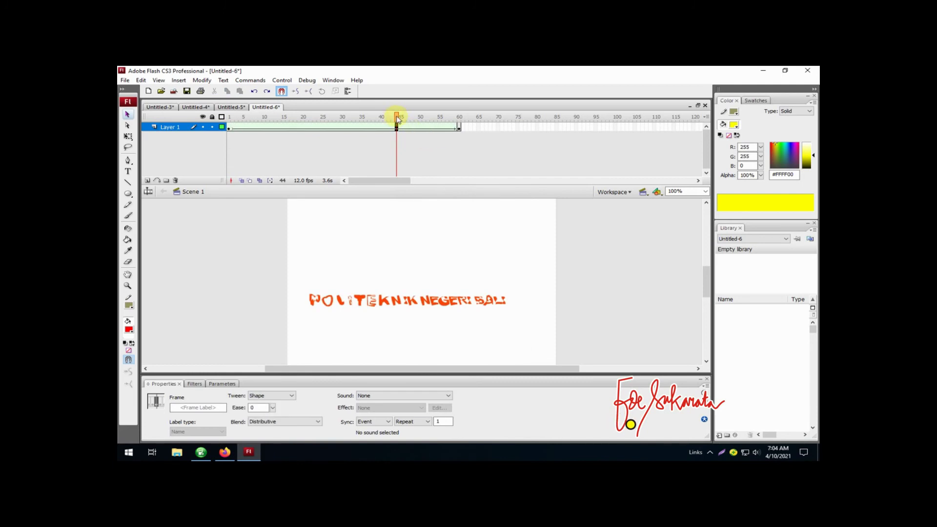
left_click_drag(396, 117, 473, 120)
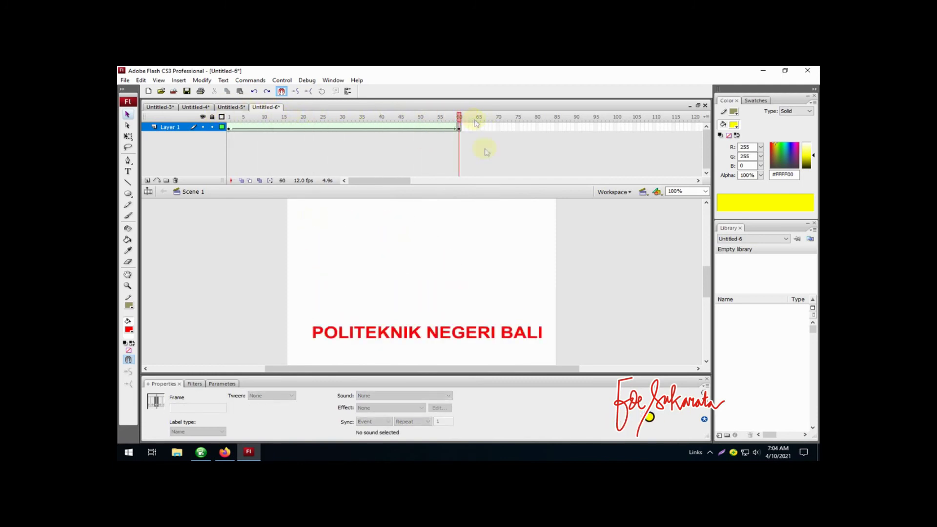
left_click(600, 257)
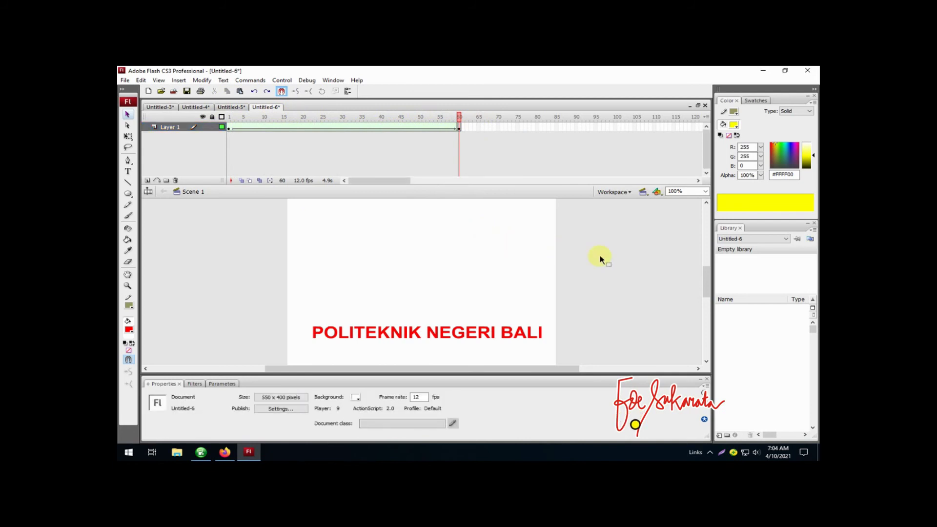
left_click(711, 453)
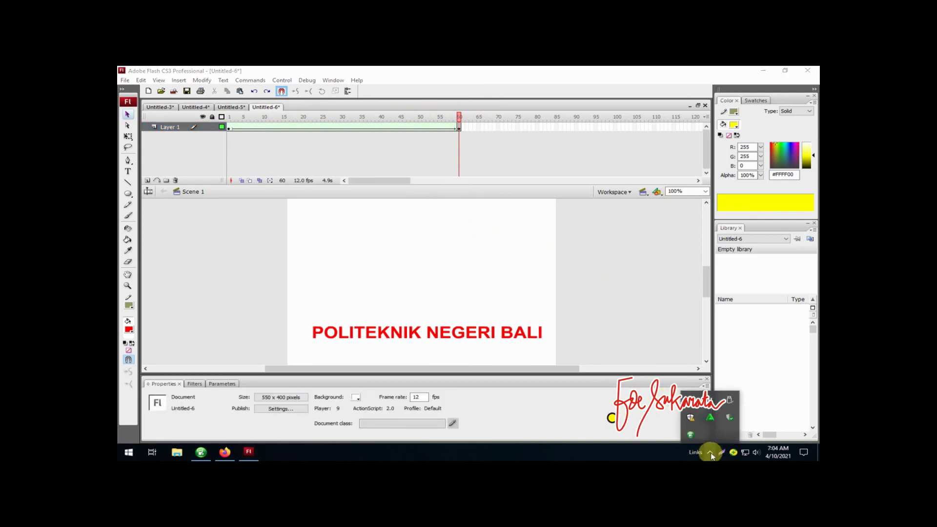